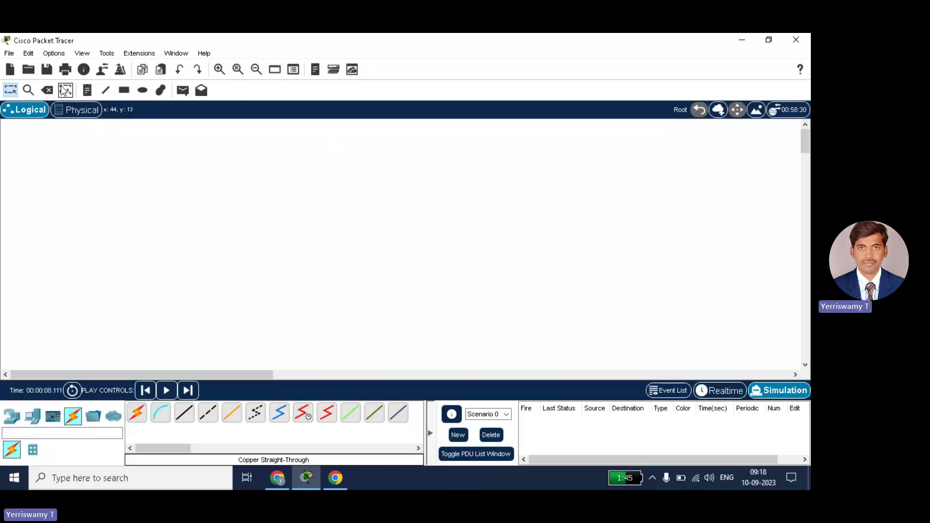
Place two generic PCs on the workspace, PC0 on the left and PC1 on the right
click(9, 418)
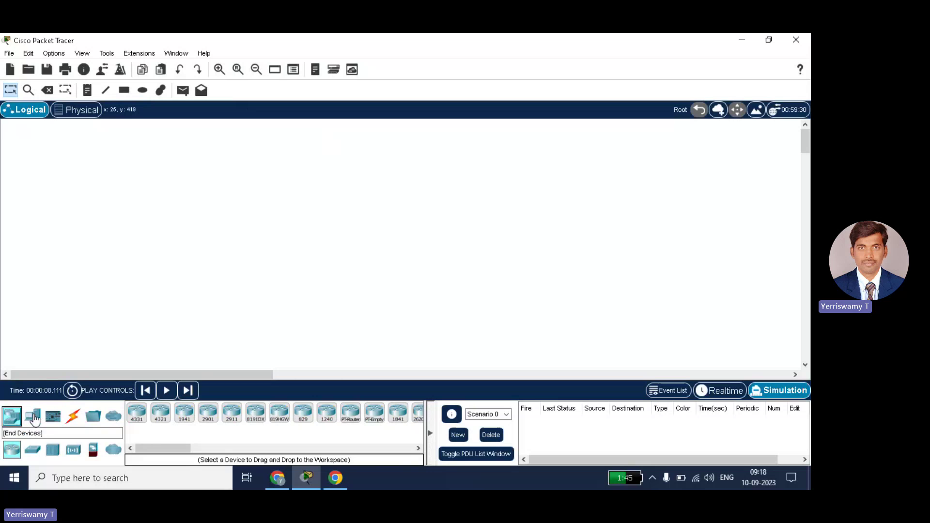
click(33, 415)
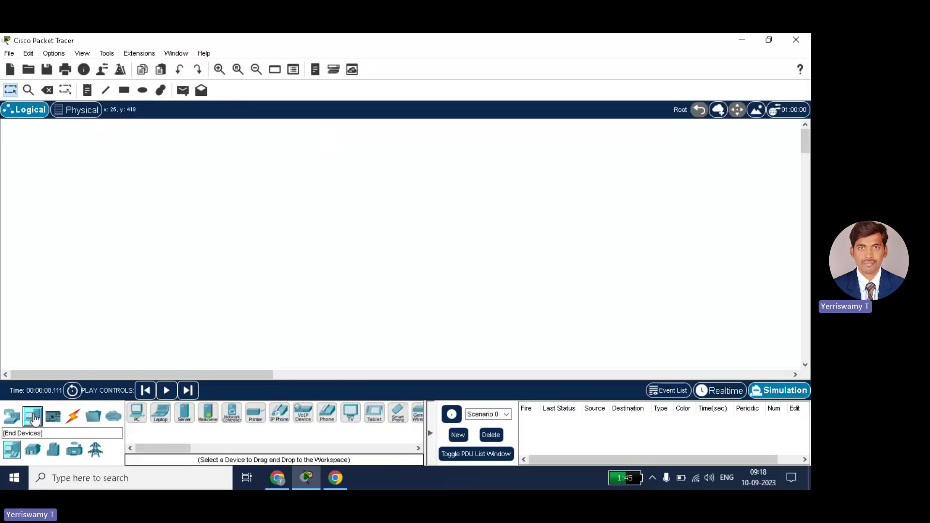
click(137, 413)
click(159, 276)
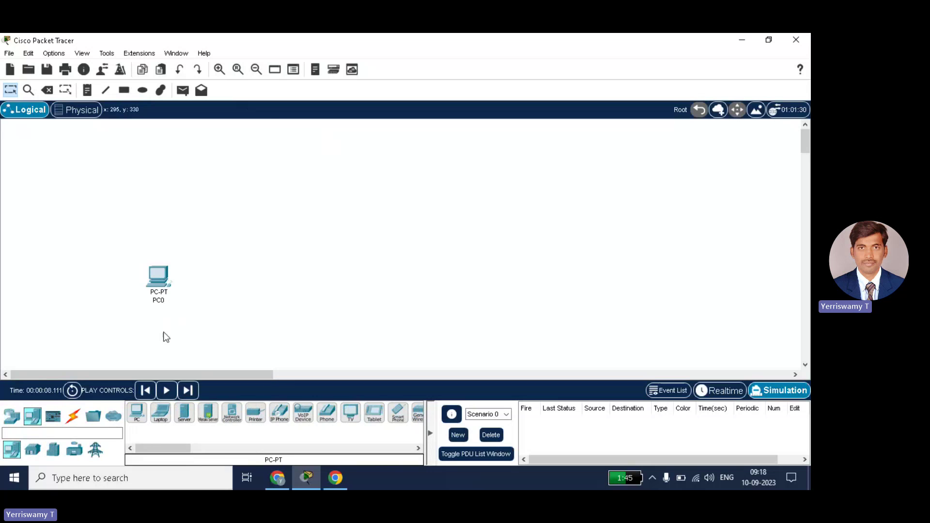
click(359, 280)
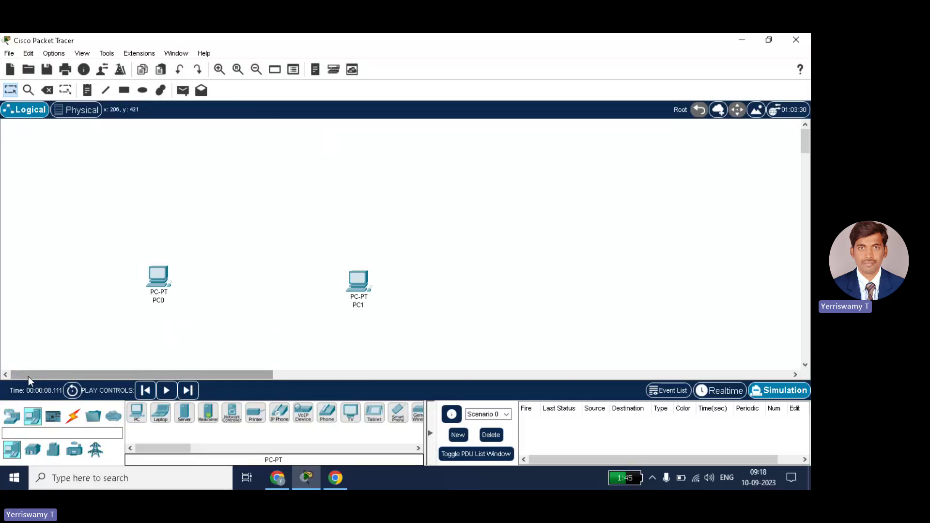
Place a 2960 switch above the two PCs
click(13, 416)
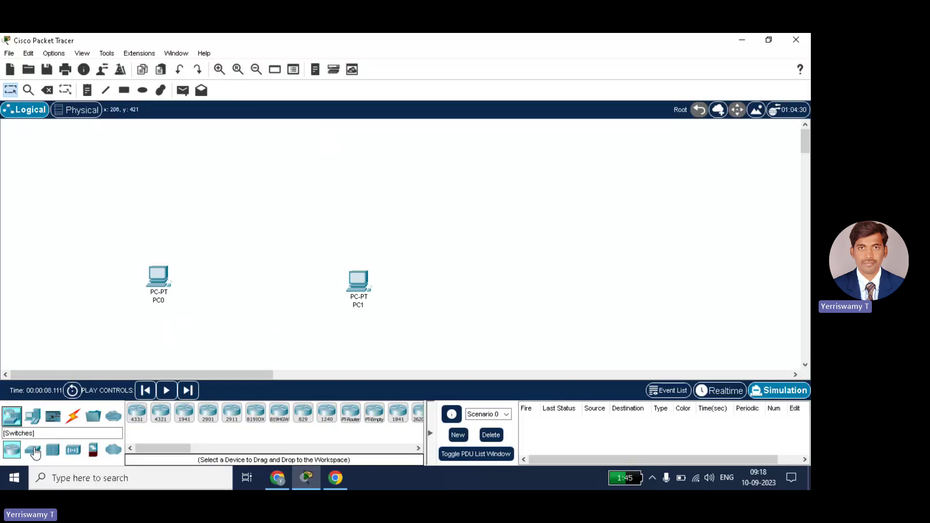
click(33, 450)
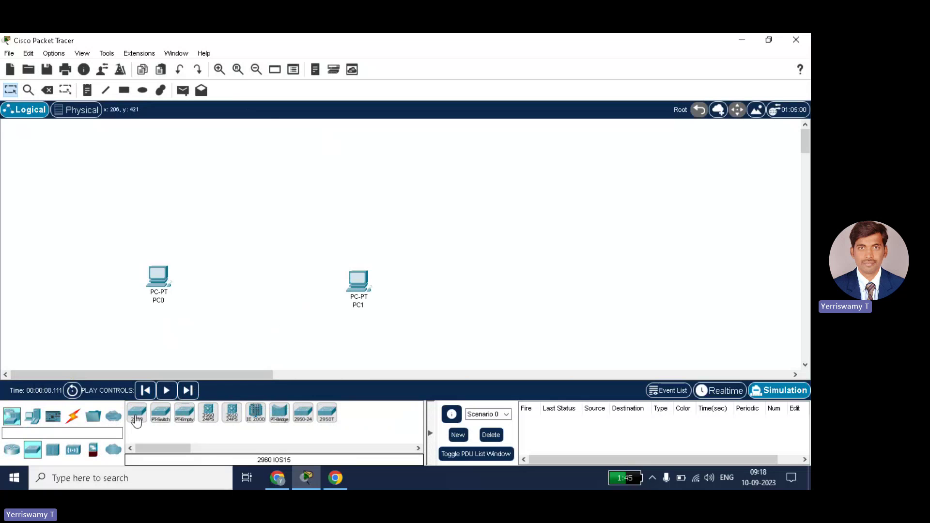
click(256, 180)
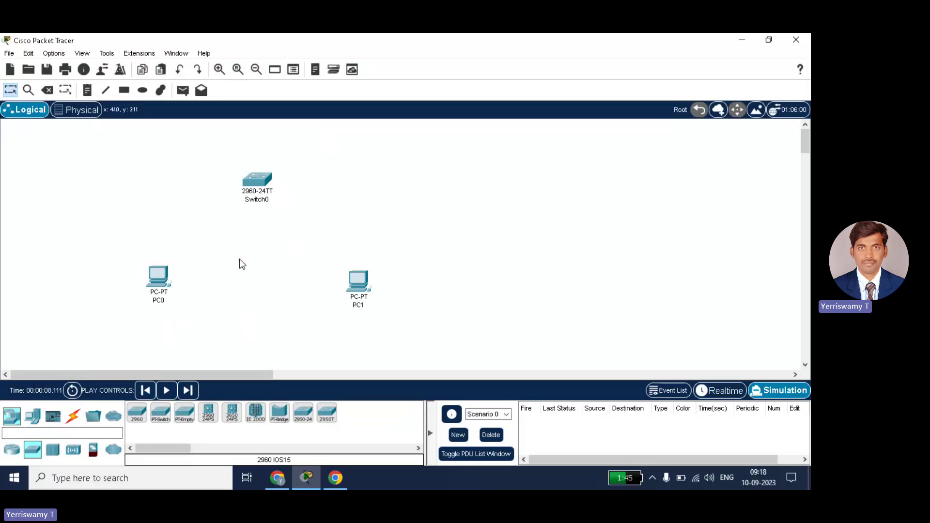
Link Switch0 FastEthernet0/1 to PC0 FastEthernet0 with a copper straight-through cable
click(73, 416)
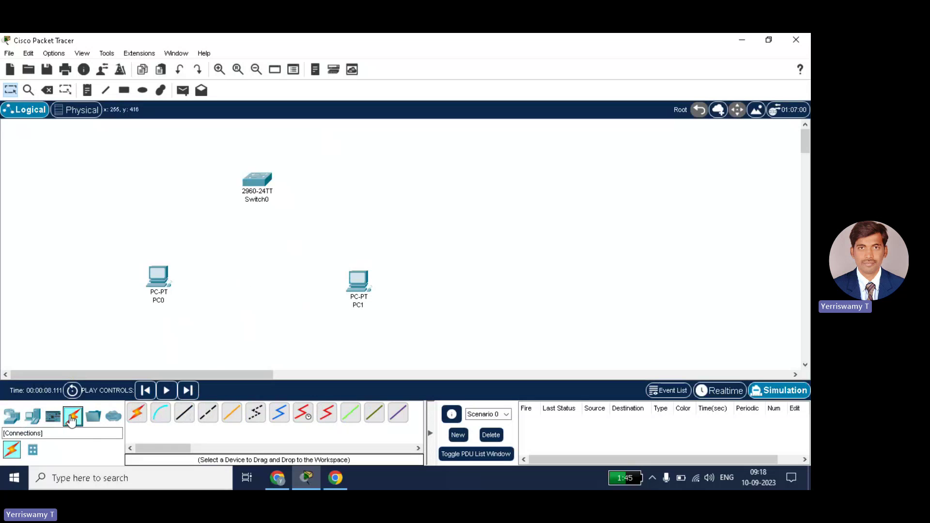
click(187, 414)
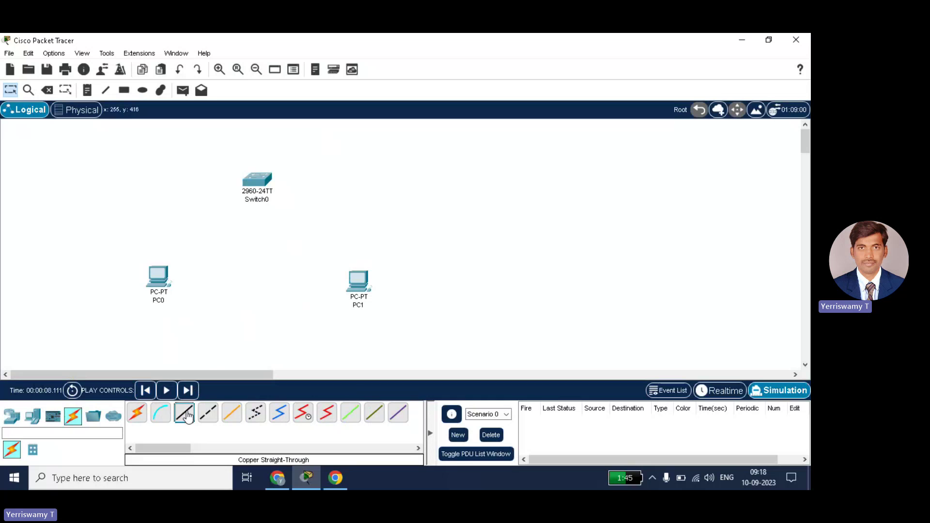
click(257, 180)
click(291, 54)
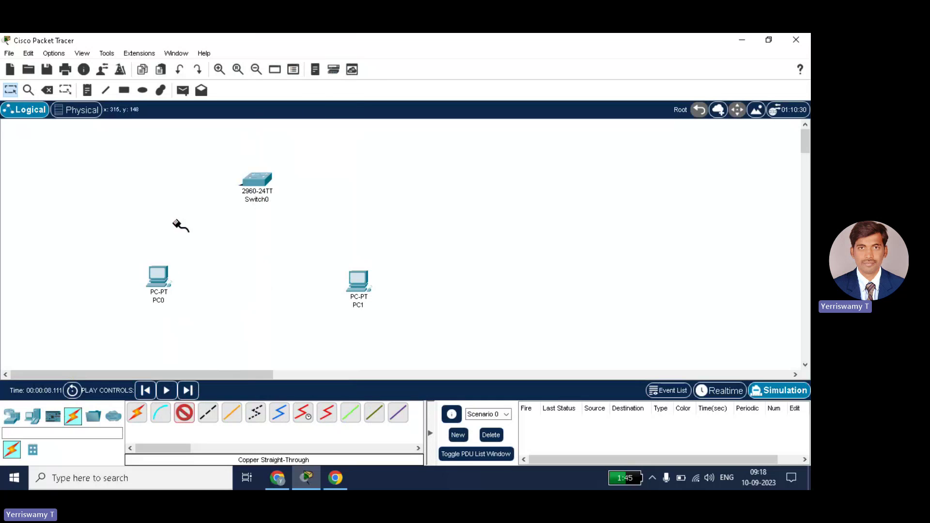
click(159, 275)
click(208, 326)
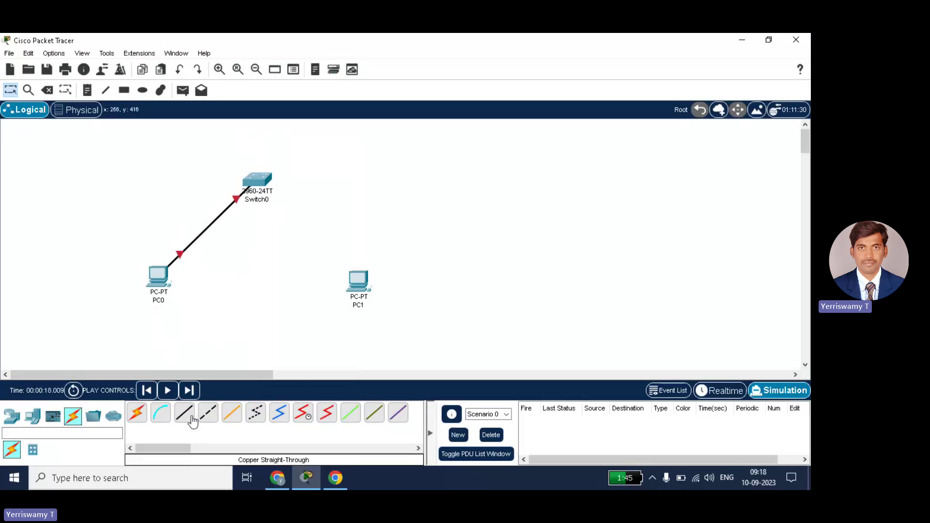
Link Switch0 FastEthernet0/2 to PC1 FastEthernet0 with a second straight-through cable
click(258, 180)
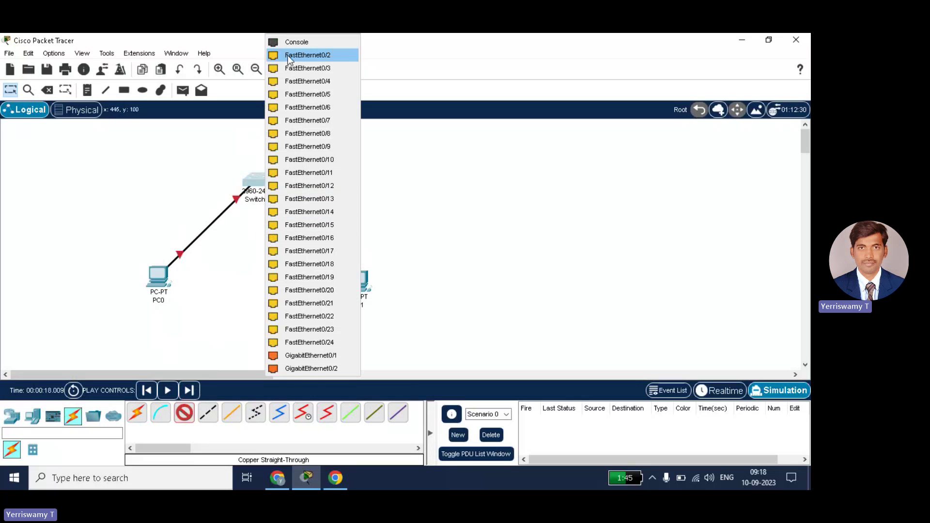
click(313, 55)
click(359, 279)
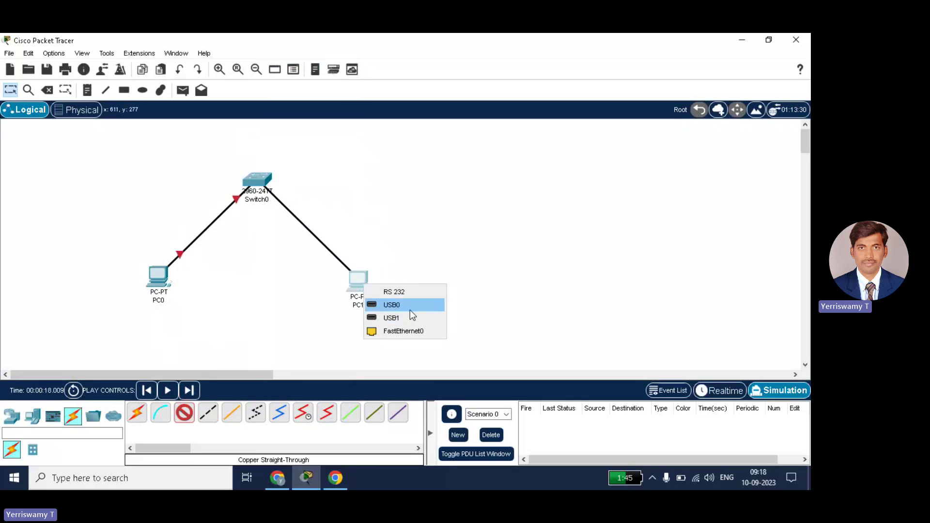
click(407, 331)
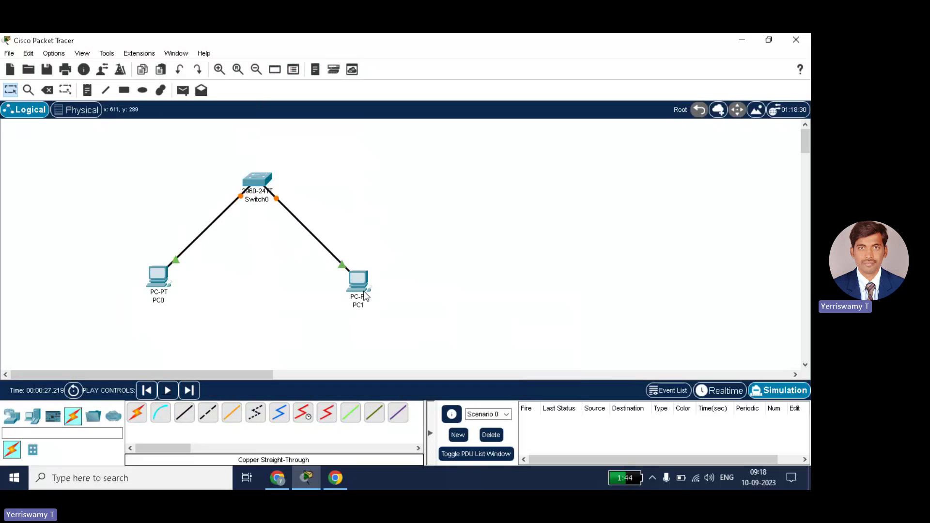
mouse_move(365, 295)
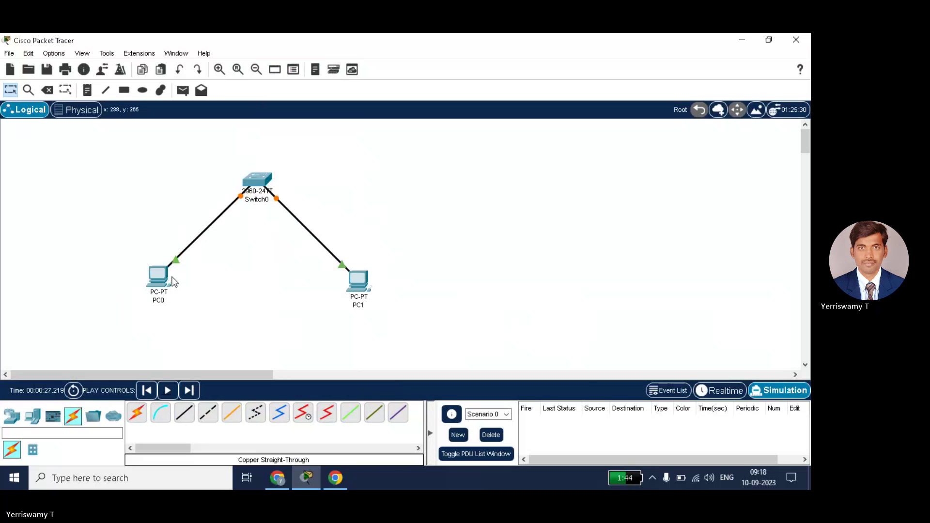
Add note labels 172.168.3.4 under PC0 and 172.168.5.1 under PC1
click(86, 93)
click(144, 311)
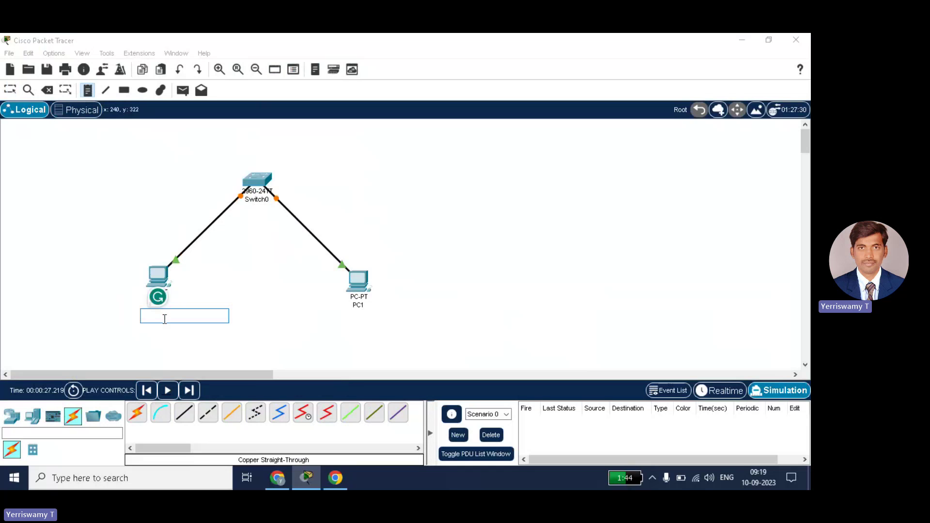
text(172.16)
text(..3)
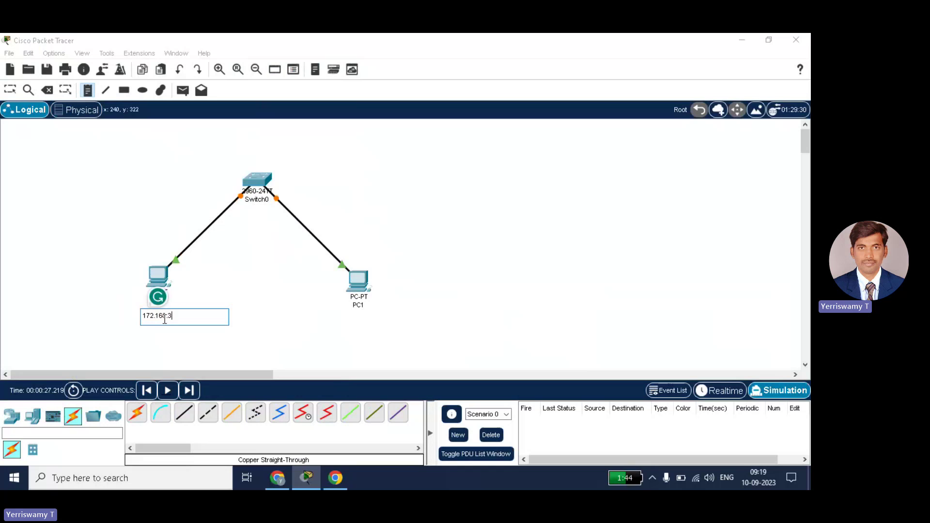
text(.4)
click(332, 325)
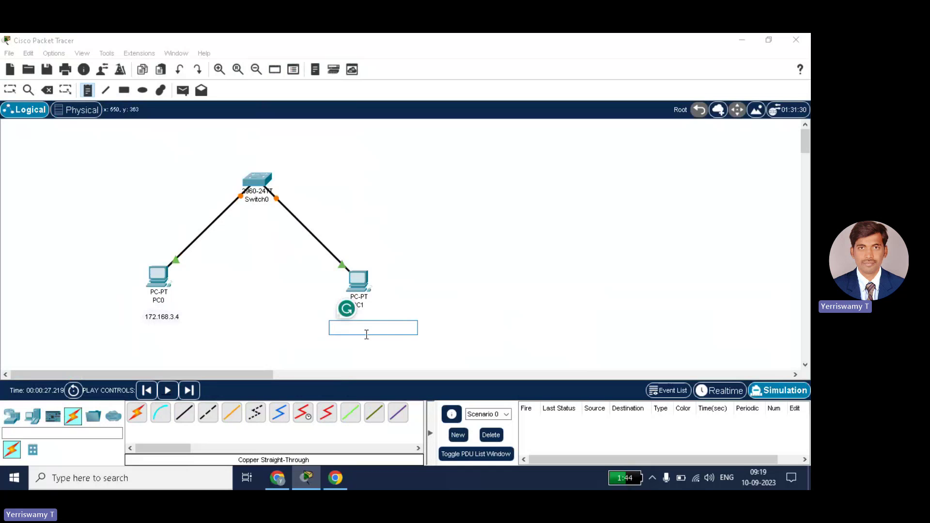
text(172.168)
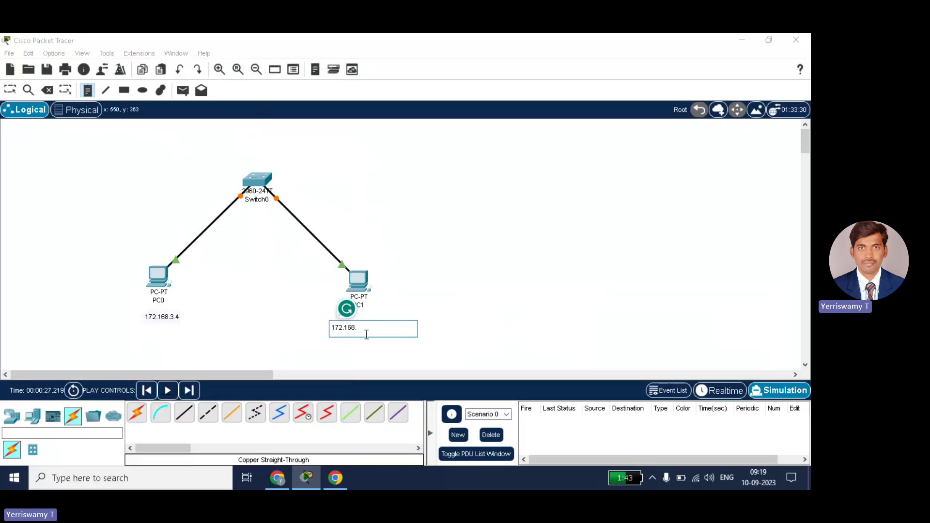
text(.5.1)
click(509, 264)
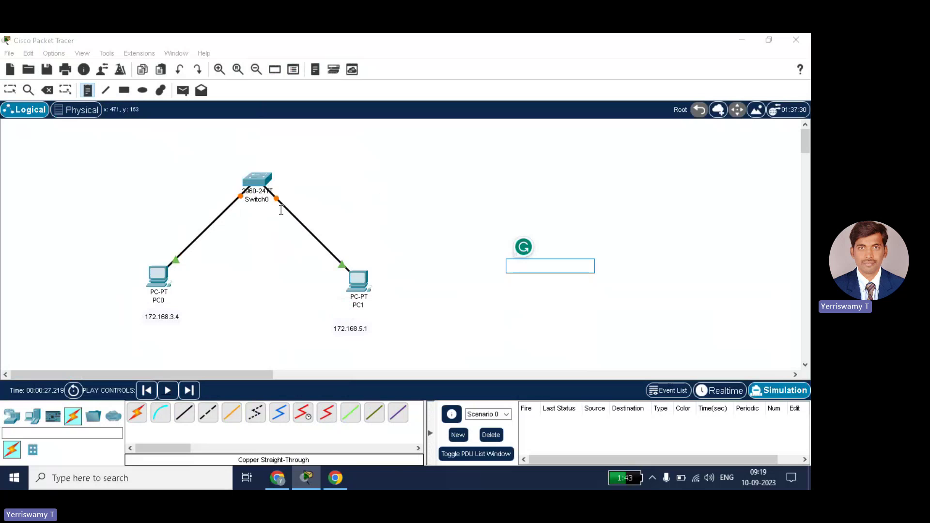
key(Escape)
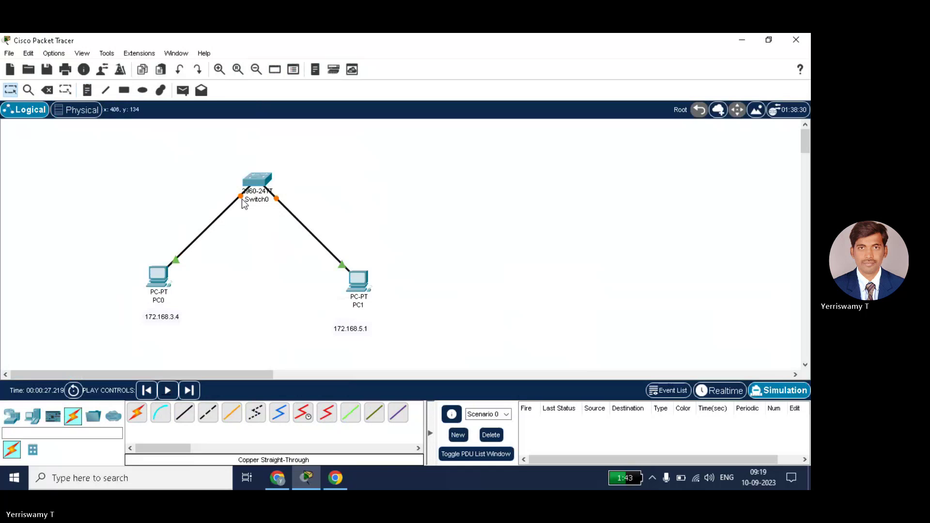
mouse_move(248, 205)
Set PC0's IPv4 address to 172.168.3.4 with mask 255.255.0.0 in IP Configuration
click(157, 279)
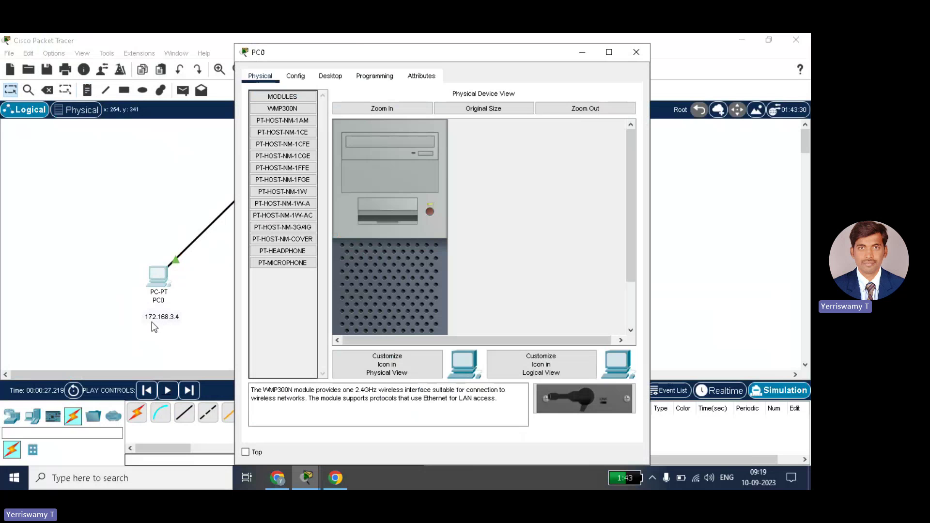
click(327, 77)
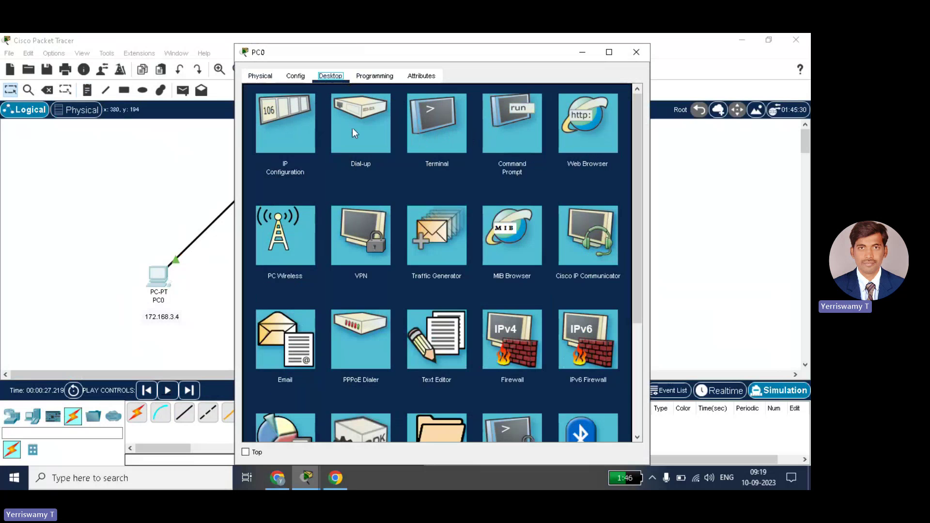
click(286, 125)
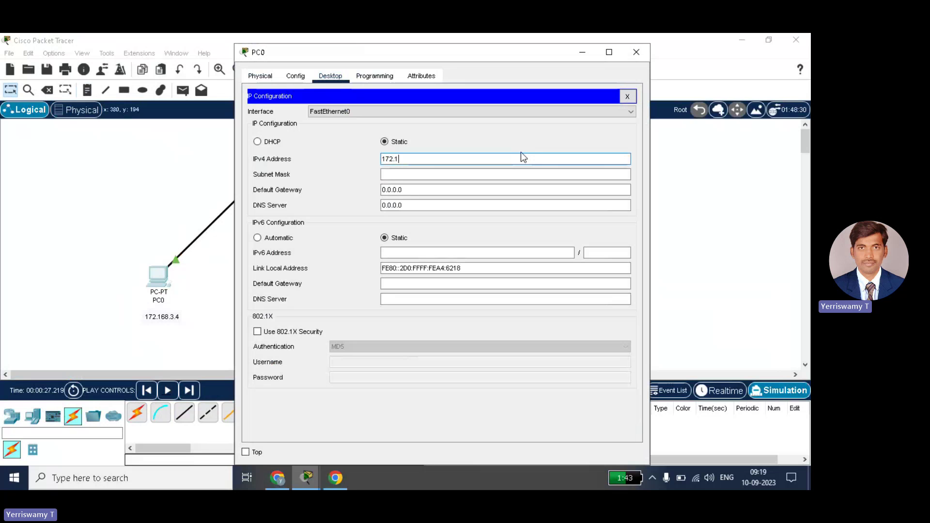
text(3.4)
click(502, 173)
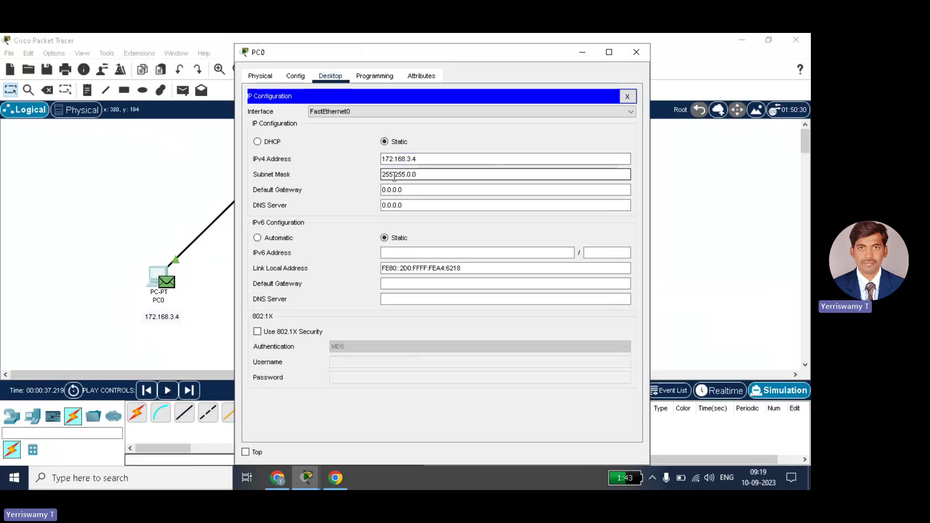
click(641, 50)
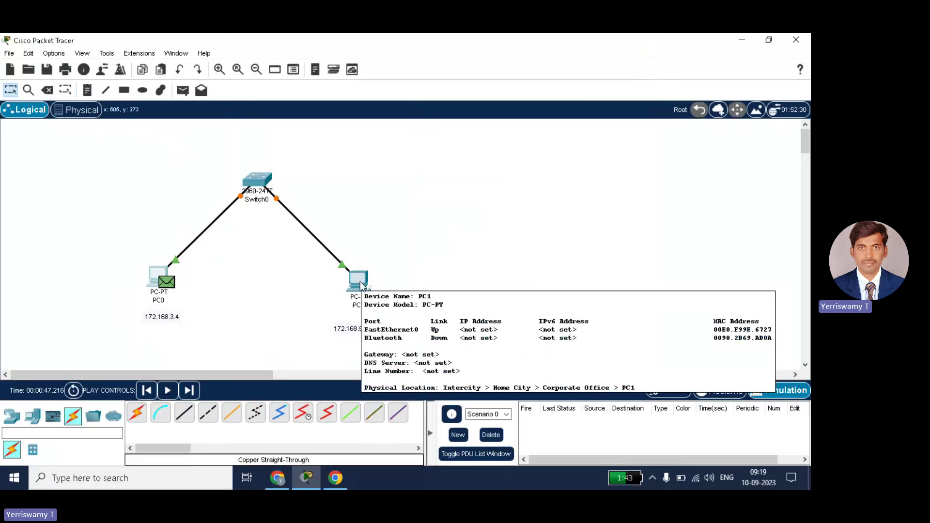
Set PC1's IPv4 address to 172.168.5.1 with mask 255.255.0.0 in IP Configuration
click(359, 283)
click(330, 76)
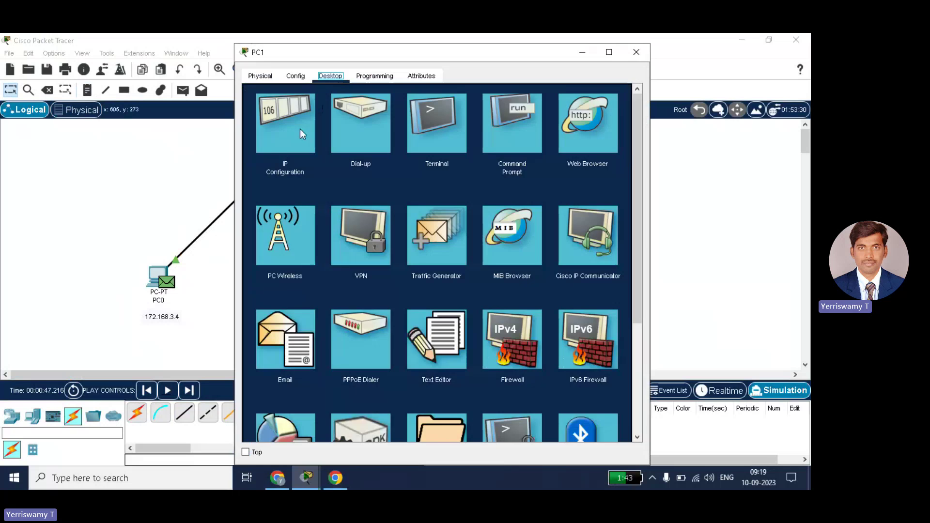
click(294, 124)
click(428, 160)
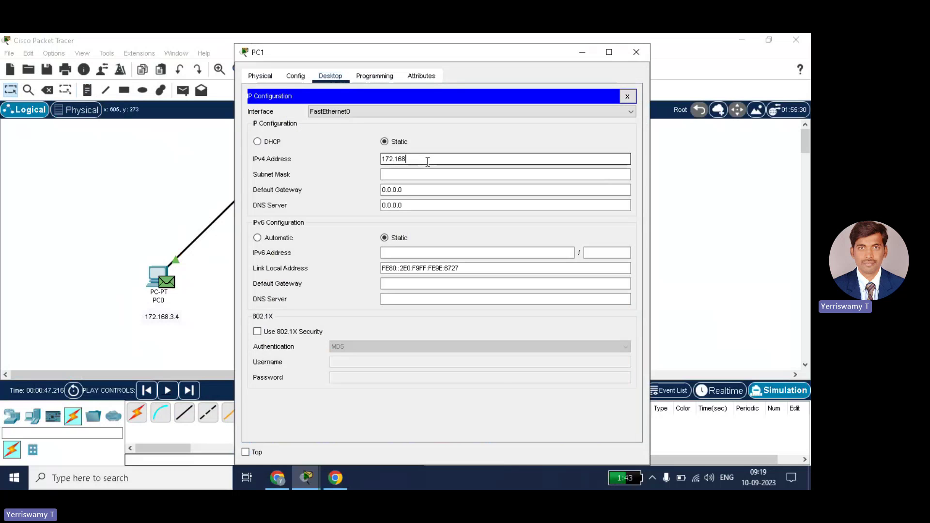
drag(480, 57, 794, 110)
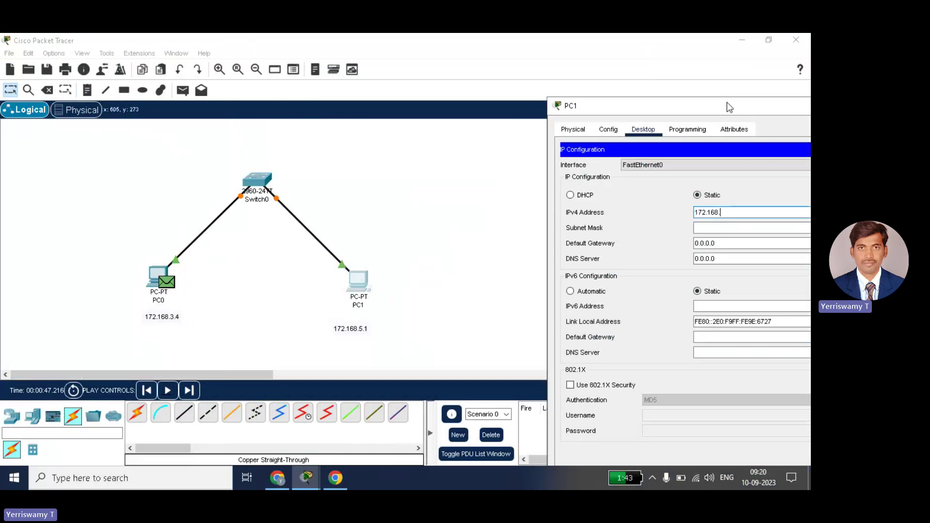
drag(722, 113, 504, 106)
text(5)
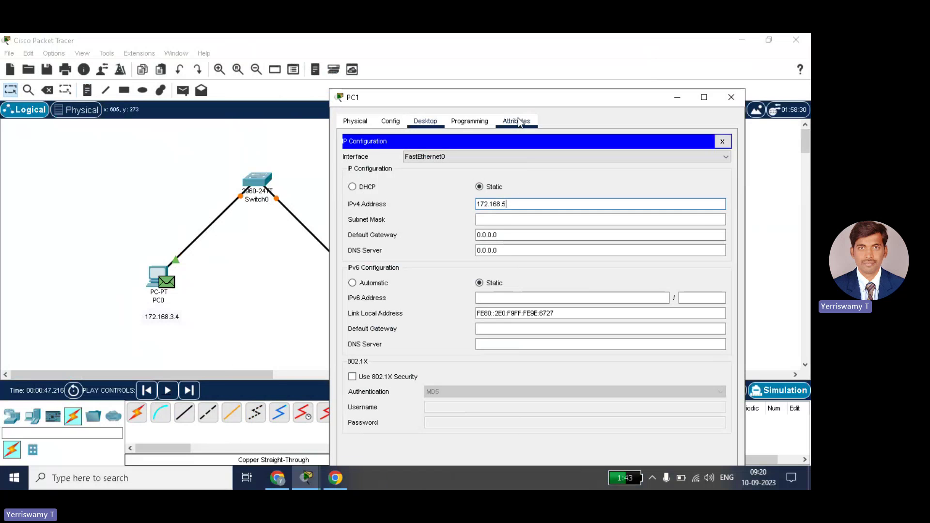
text(.1)
click(513, 220)
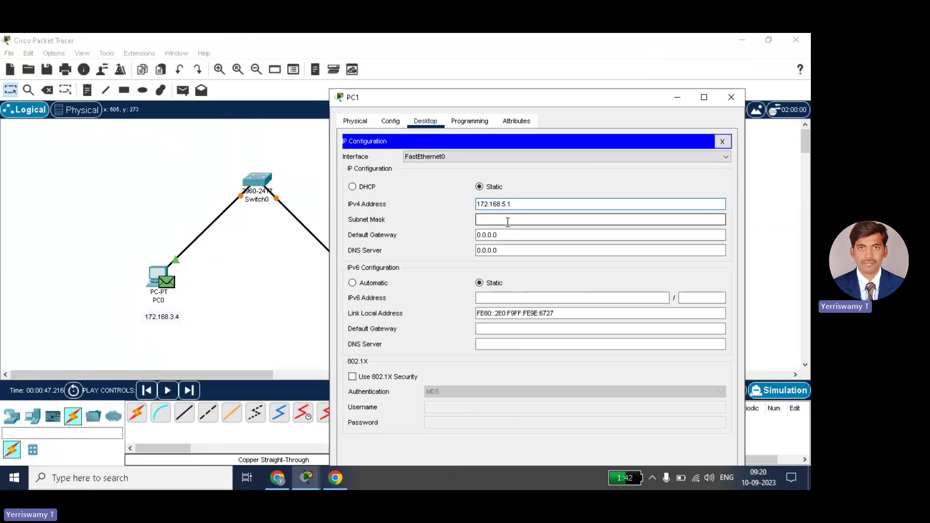
click(731, 97)
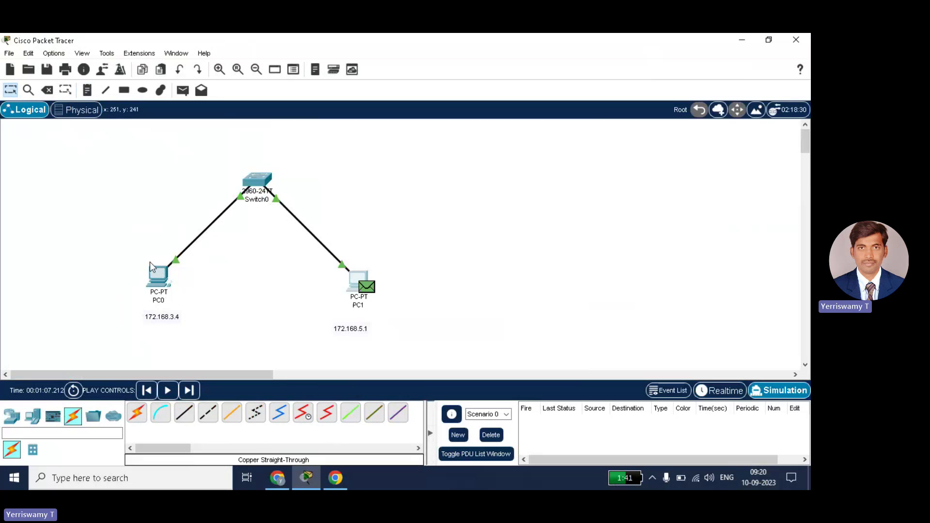
Open PC0's ARP table, shrink it, and place it at the canvas's top-left
click(28, 91)
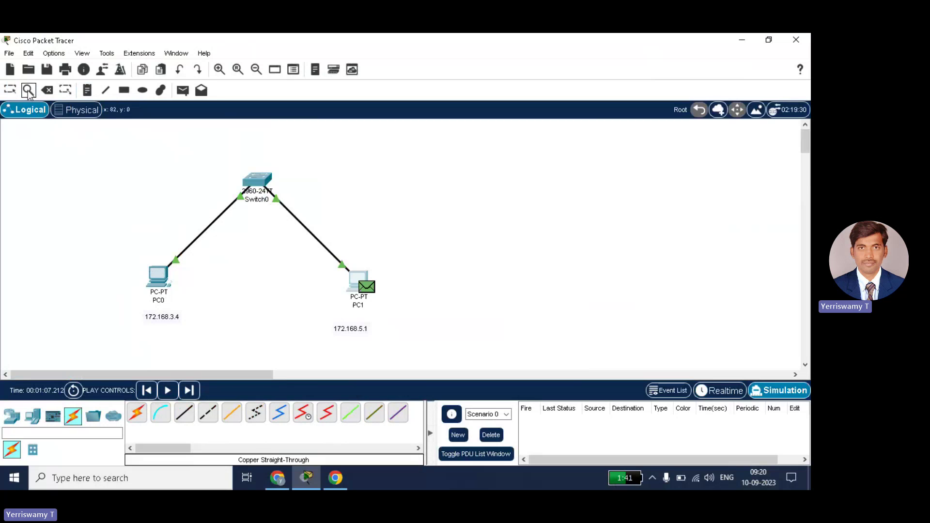
click(160, 280)
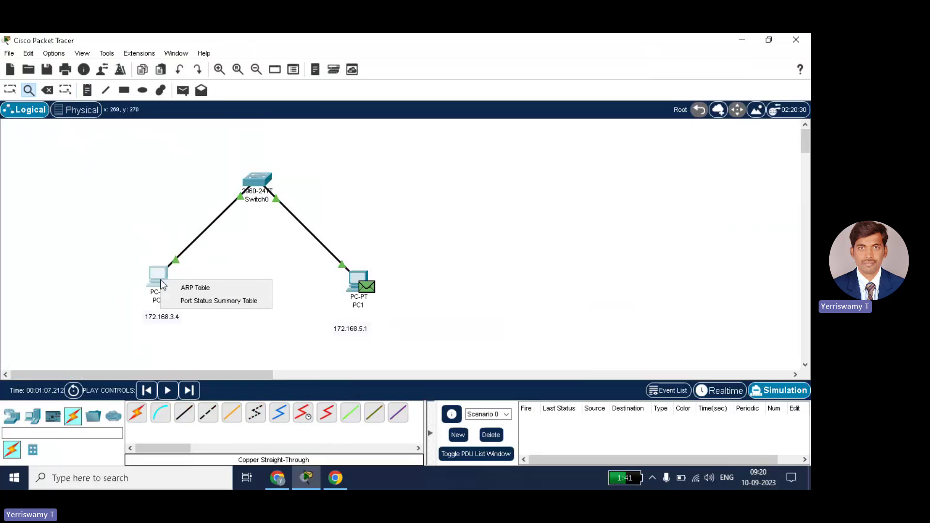
click(207, 289)
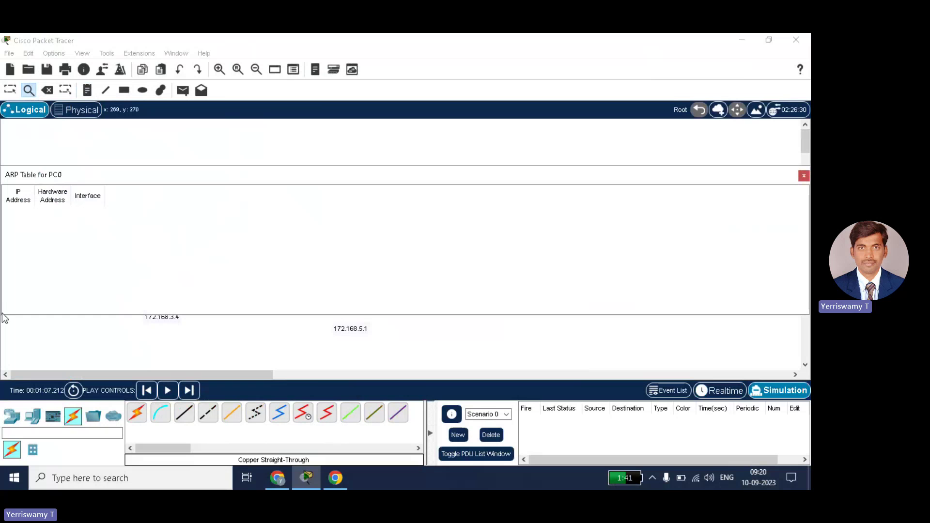
drag(3, 315, 659, 293)
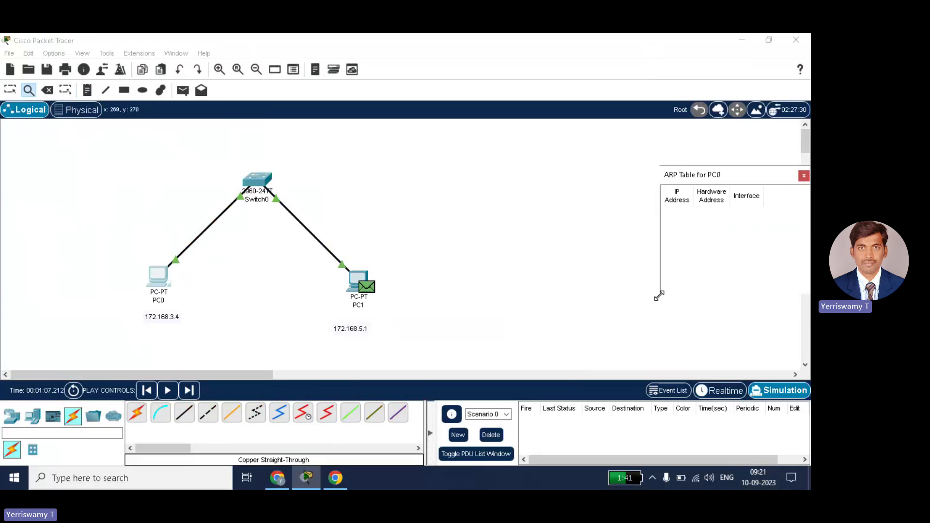
drag(726, 184, 81, 144)
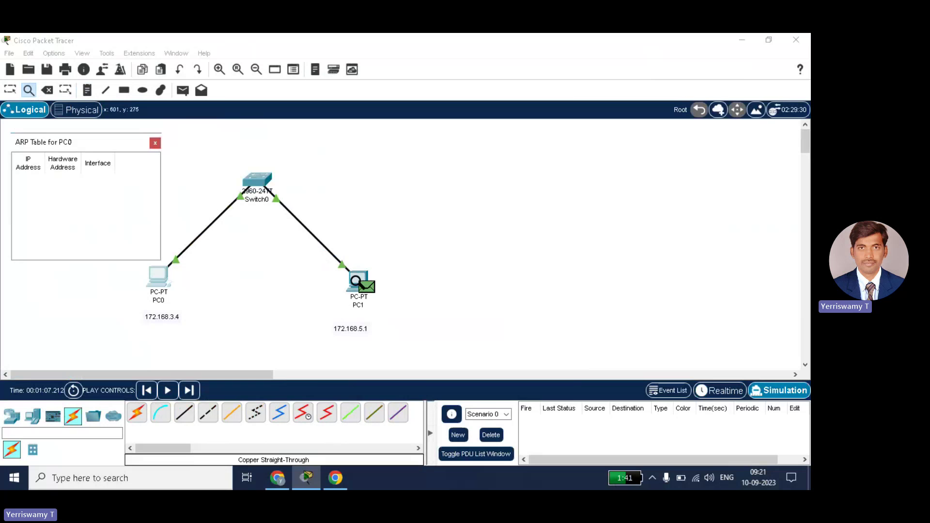
View the details of the packet waiting at PC1, then close them
click(367, 286)
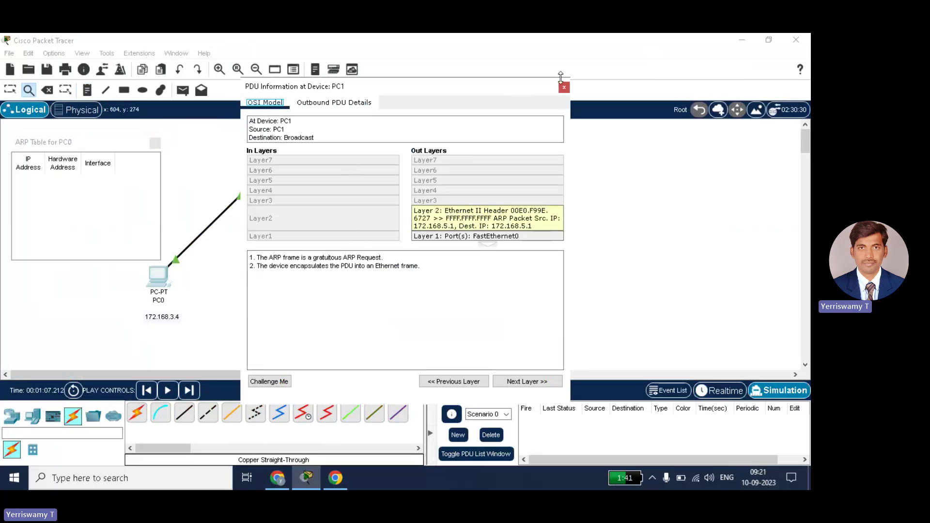
click(564, 87)
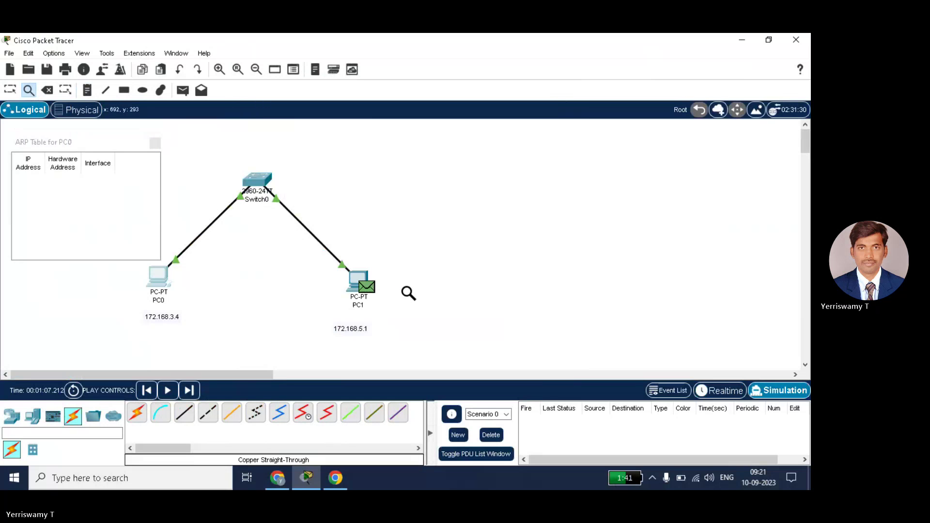
key(Escape)
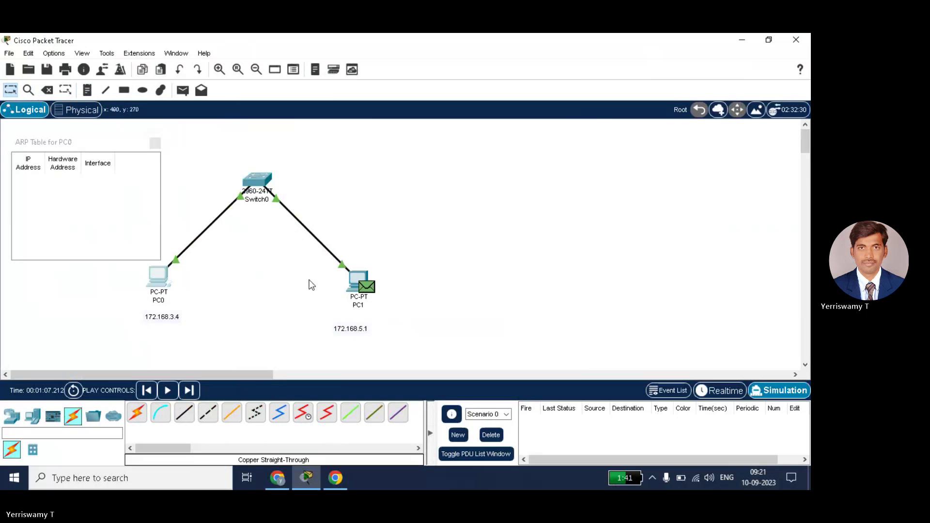
Open PC1's ARP table, shrink it, and place it right of the switch
click(28, 90)
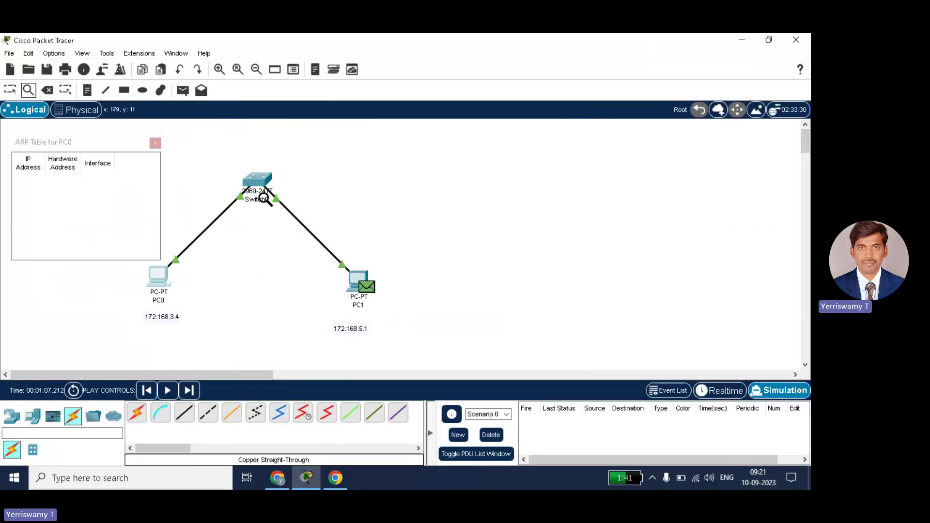
click(358, 280)
click(390, 282)
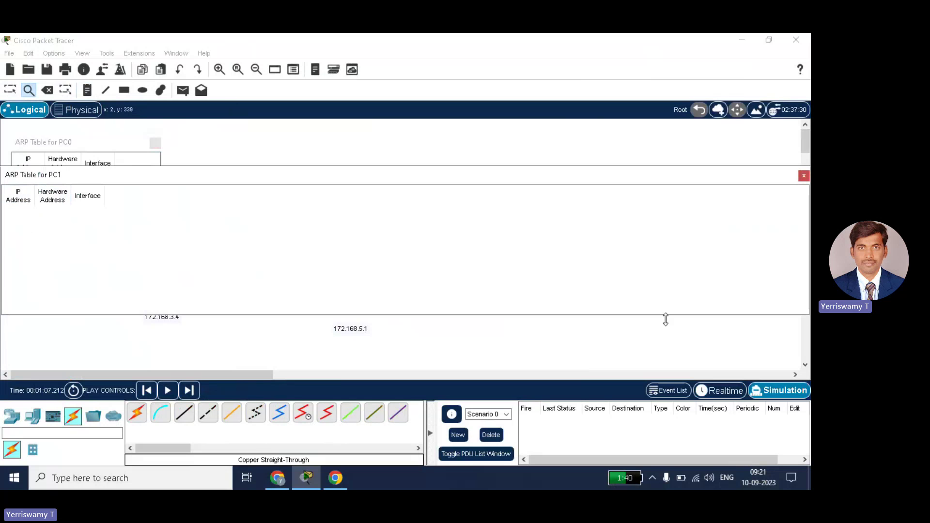
drag(807, 315, 115, 257)
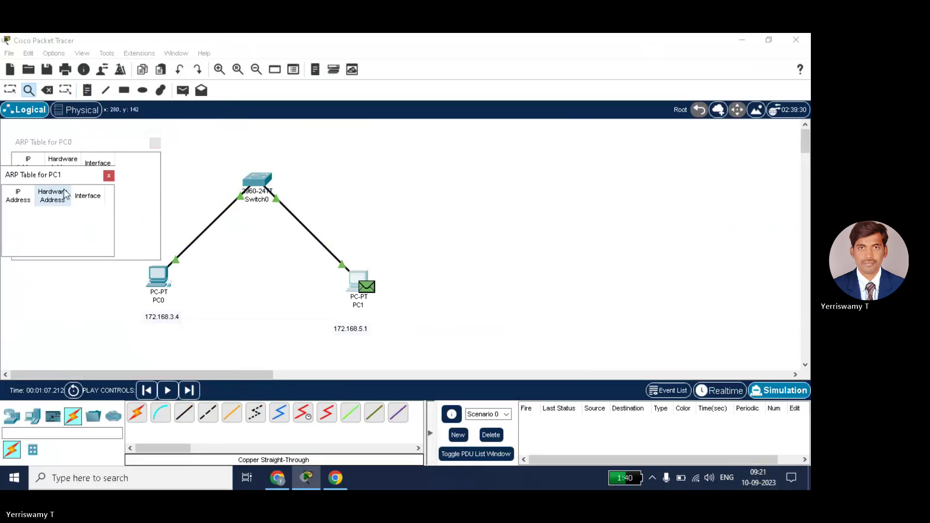
drag(62, 176, 474, 155)
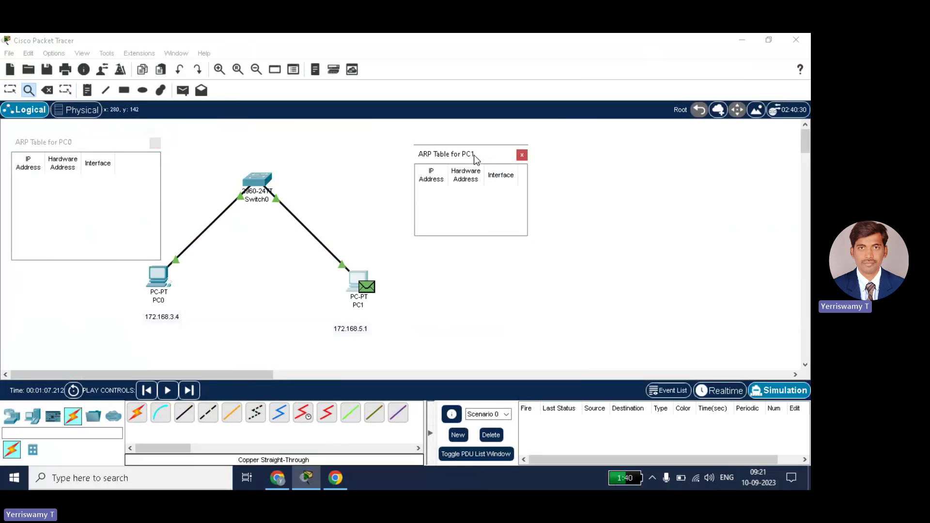
key(Escape)
Run an ARP listing command in PC0's Command Prompt, then close PC0's window
click(161, 280)
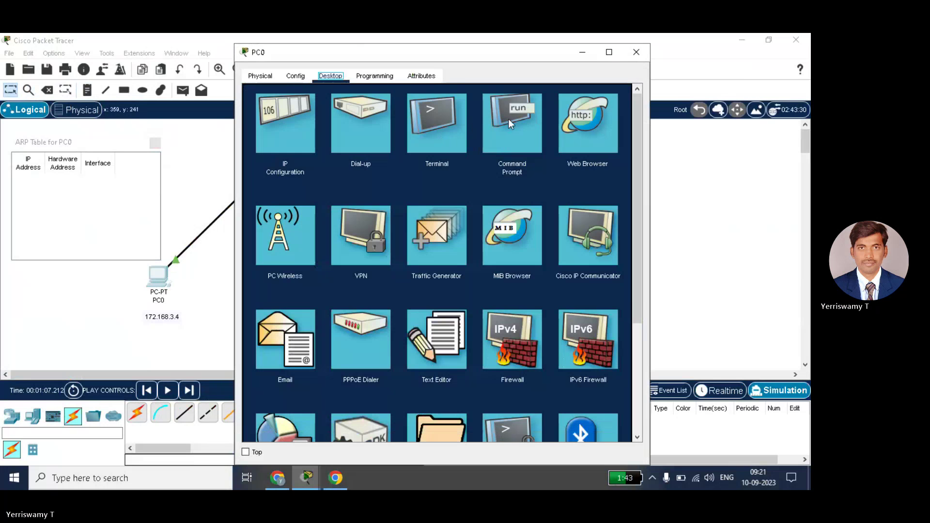
click(508, 118)
text(pi)
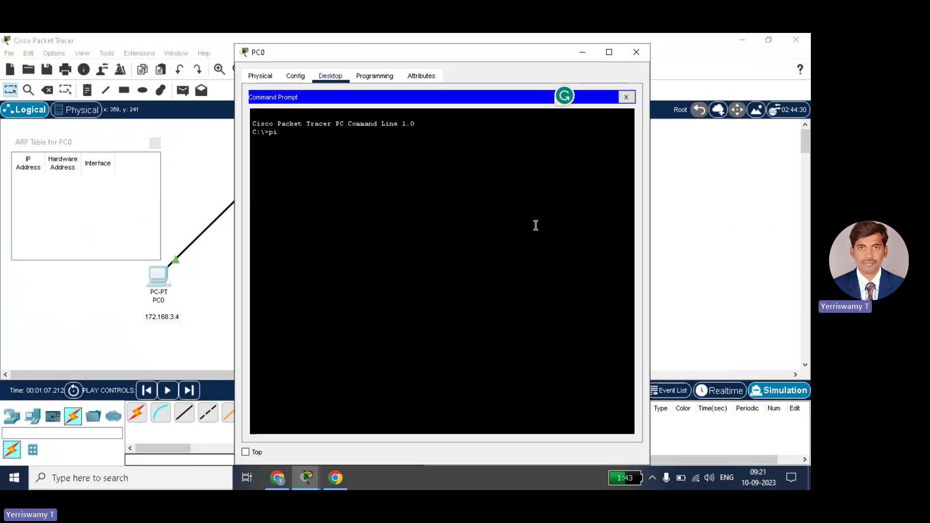
key(BackSpace)
key(BackSpace)
text(arp -a)
key(Return)
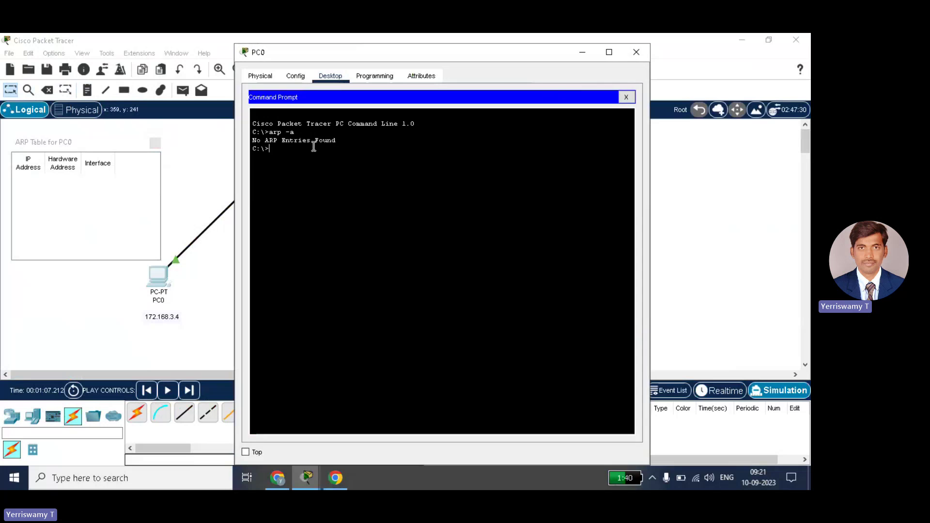
click(637, 52)
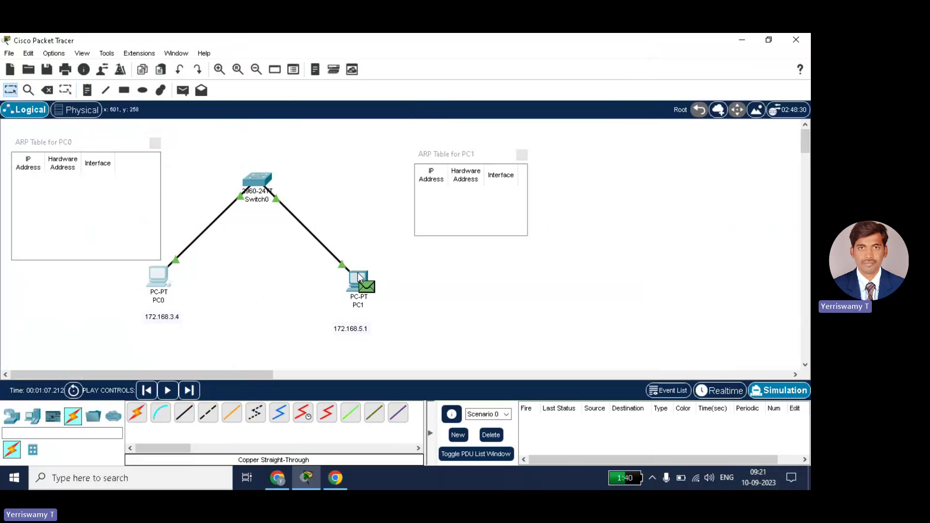
Run arp -a on PC1, confirming No ARP Entries Found, then close its window
click(359, 277)
click(500, 121)
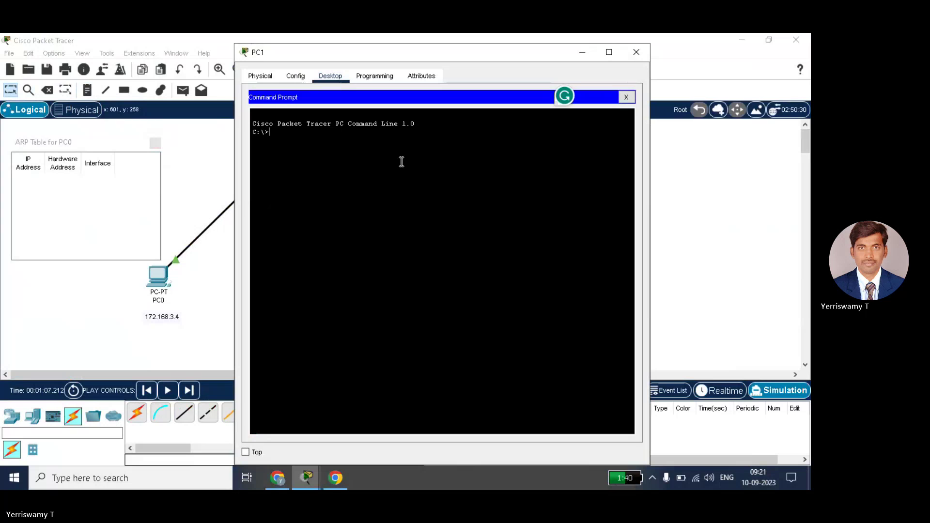
text(arp)
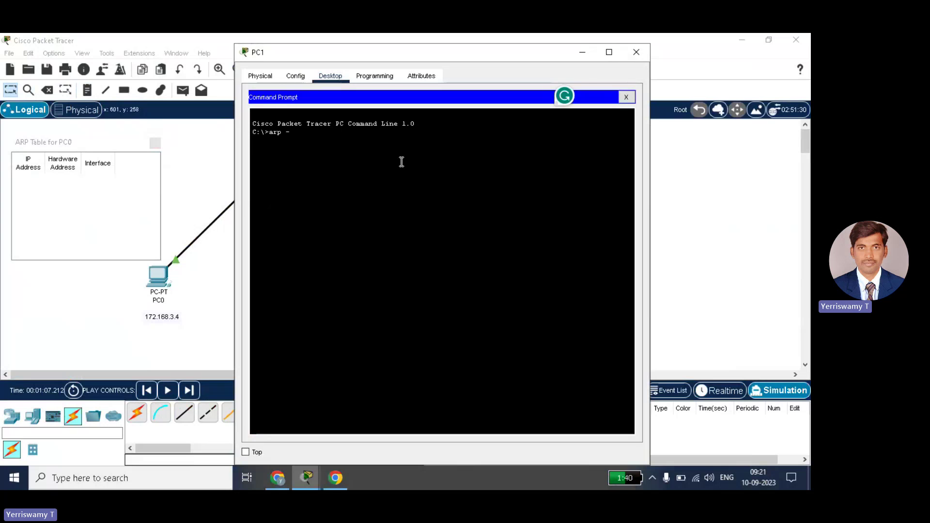
text( -a)
key(Return)
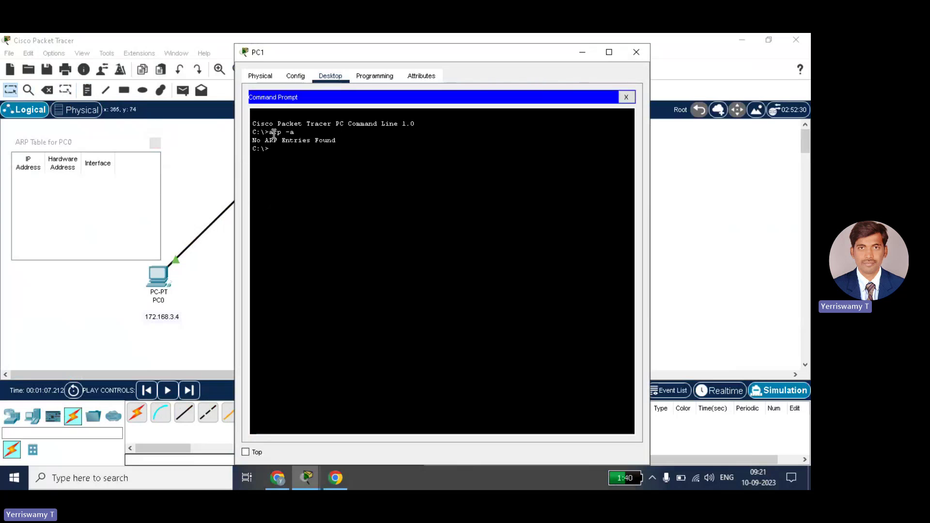
drag(295, 132, 318, 140)
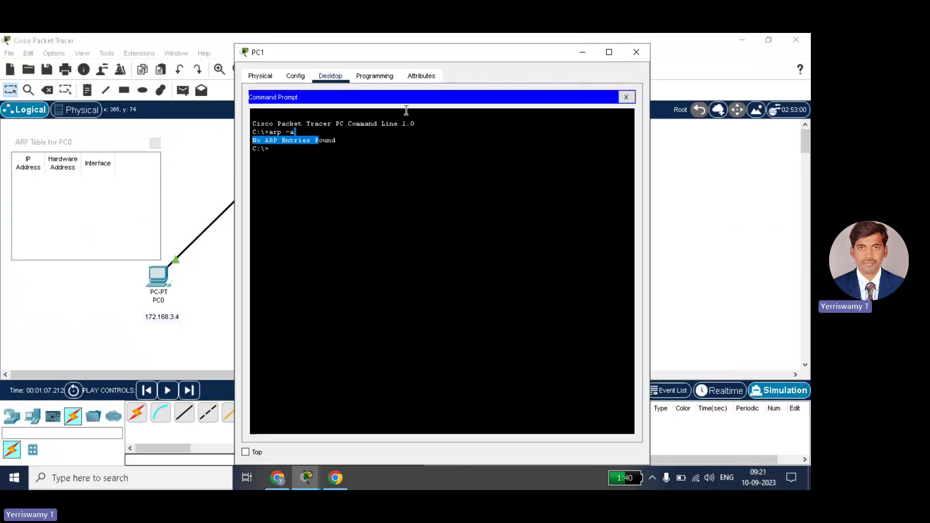
click(639, 49)
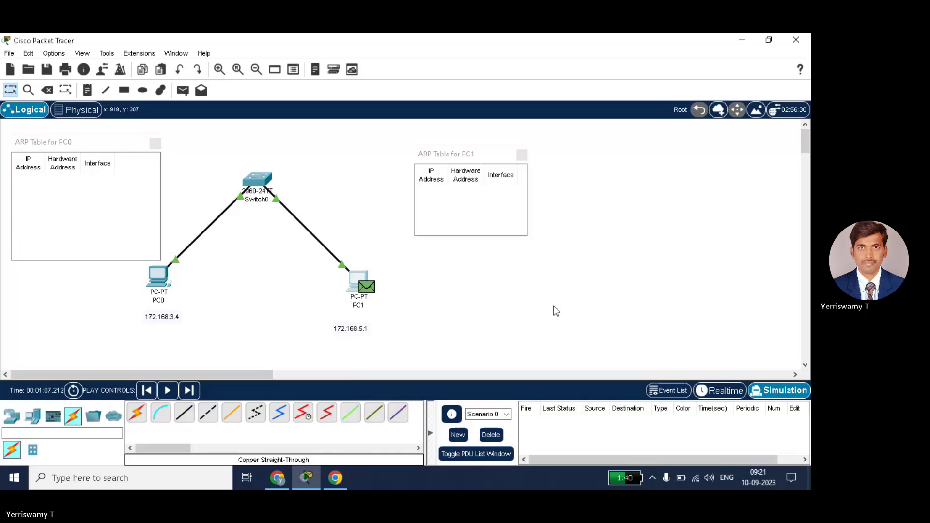
Switch from Realtime back to Simulation mode and widen the Simulation Panel
click(725, 395)
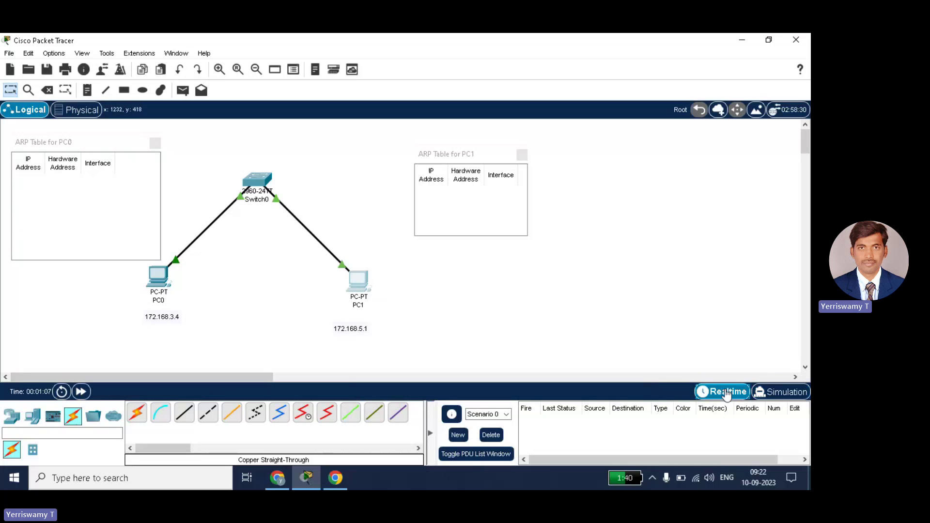
click(775, 387)
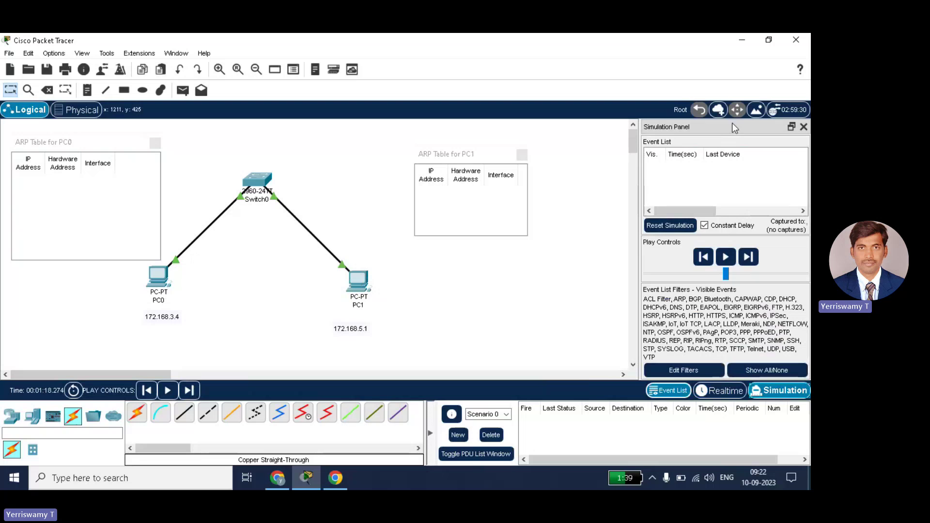
drag(638, 182, 567, 181)
drag(664, 236, 764, 236)
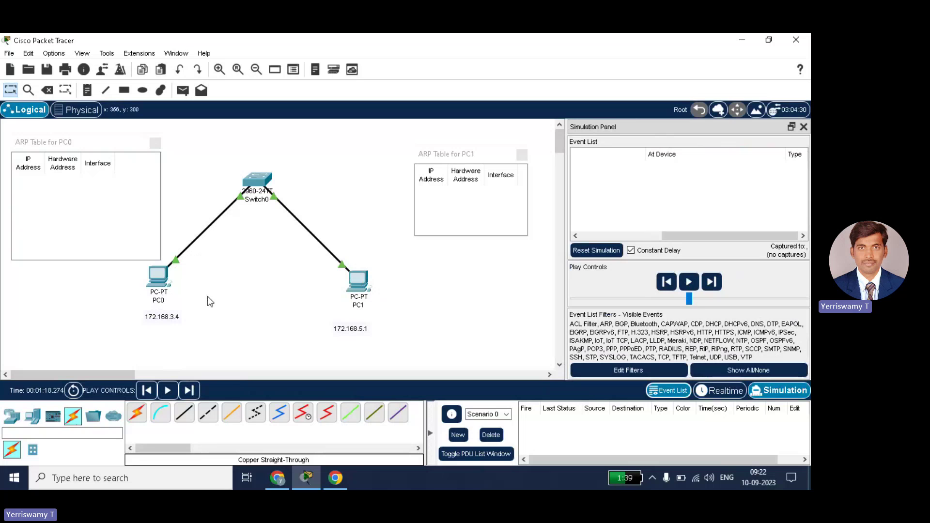
Run ping 172.168.5.1 from PC0's Command Prompt, then close PC0's window
click(159, 278)
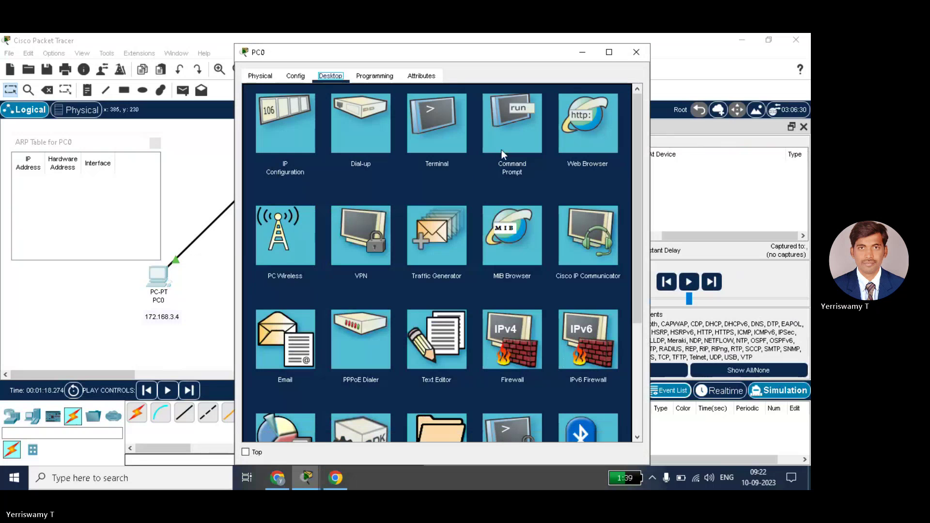
click(510, 134)
drag(479, 56, 599, 112)
drag(503, 108, 593, 112)
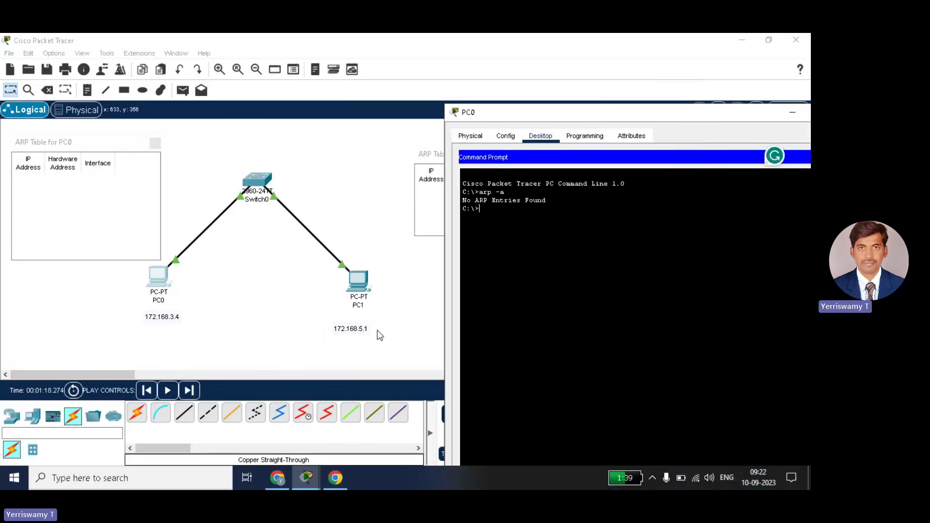
text(ping )
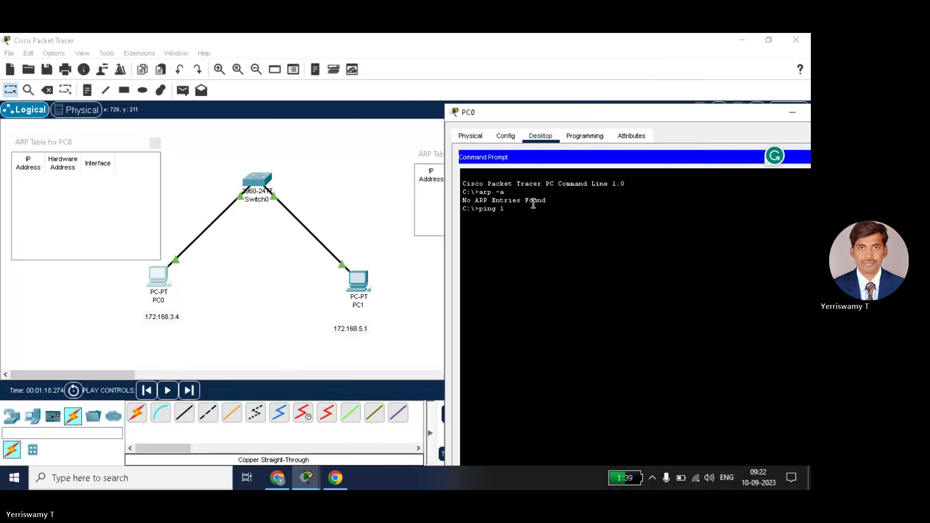
text(172)
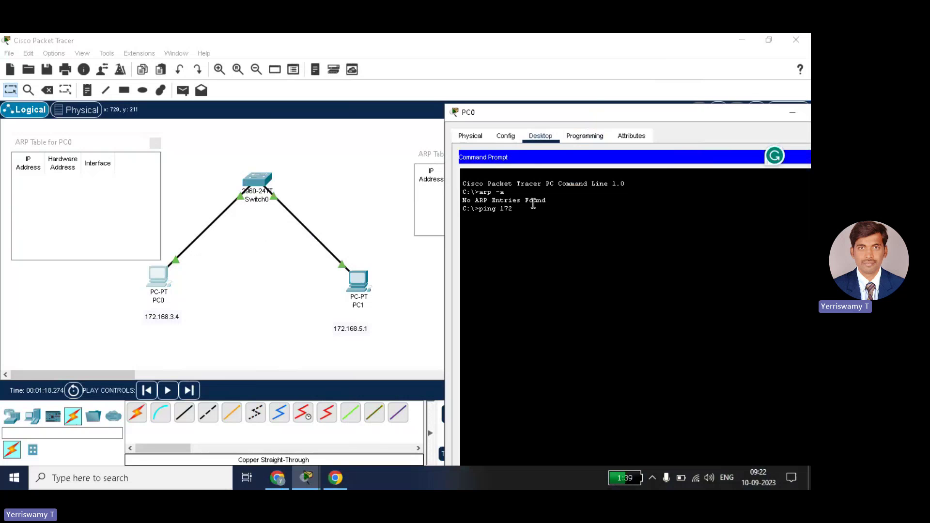
text(.168.5.1)
key(Return)
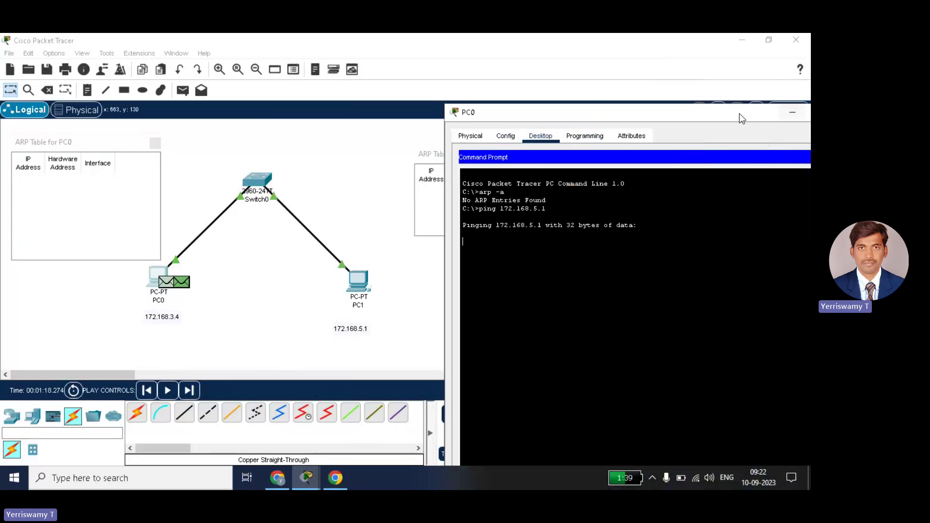
click(785, 112)
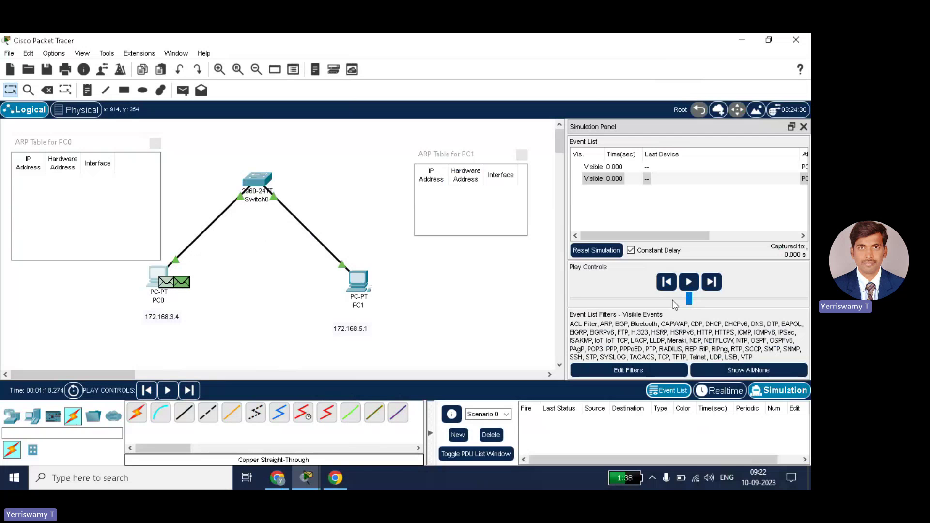
Play the simulation until each PC's ARP table lists the other PC's IP-to-MAC entry
click(693, 286)
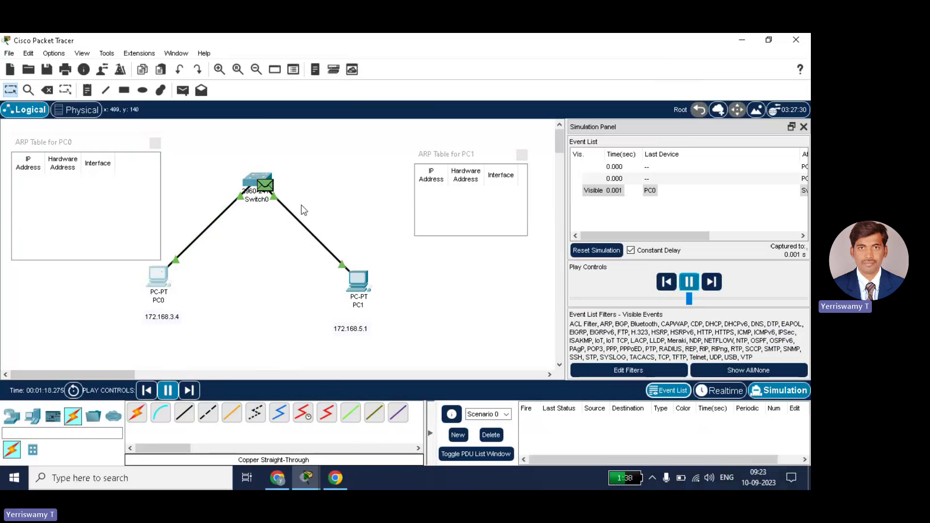
mouse_move(363, 282)
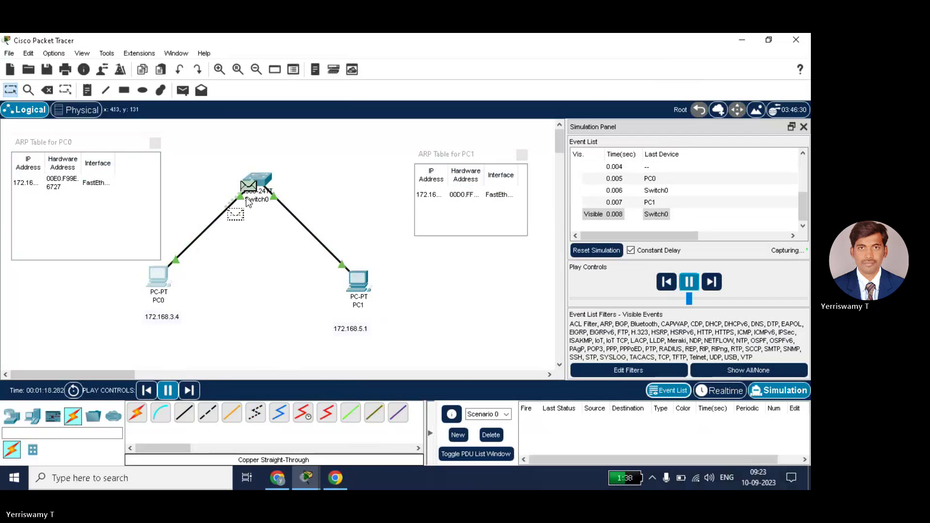
Pause the simulation and move PC0's ARP table top-left to show its 00E0.F99E.6727 entry
click(689, 282)
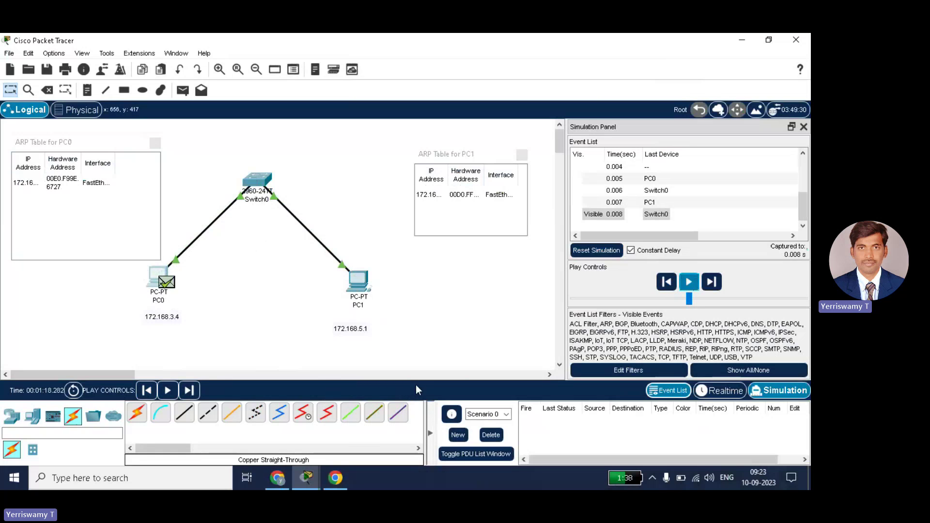
drag(57, 144, 90, 169)
click(61, 207)
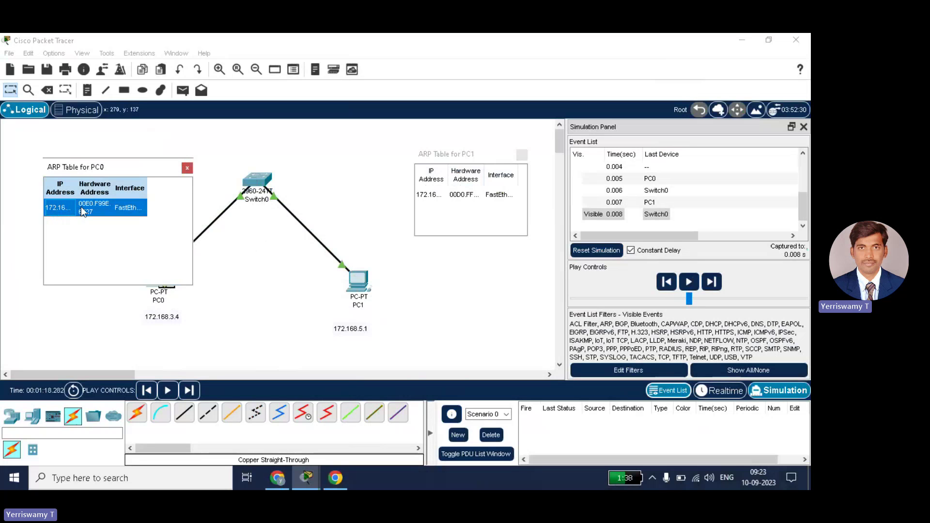
click(94, 209)
drag(136, 169, 93, 145)
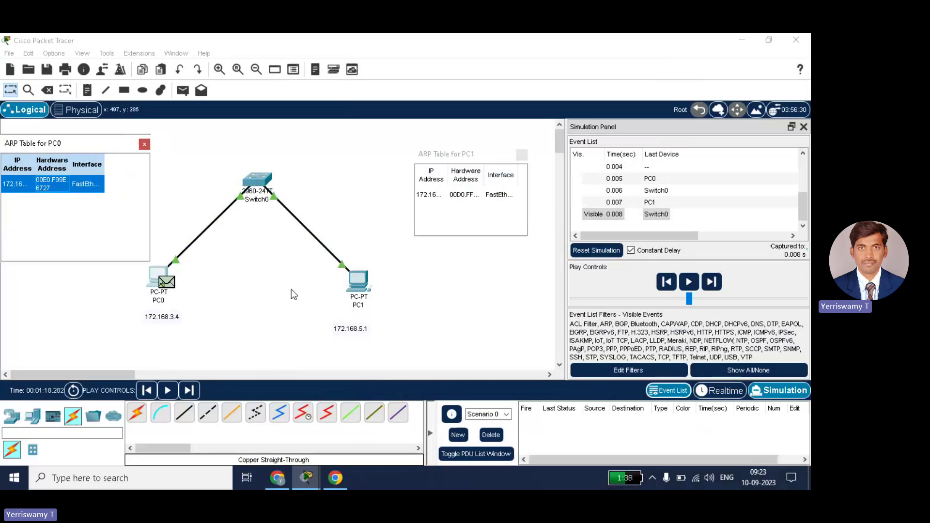
Start a new scenario, then run arp -a on PC0 showing 172.168.5.1 at 00e0.f99e.6727
click(458, 434)
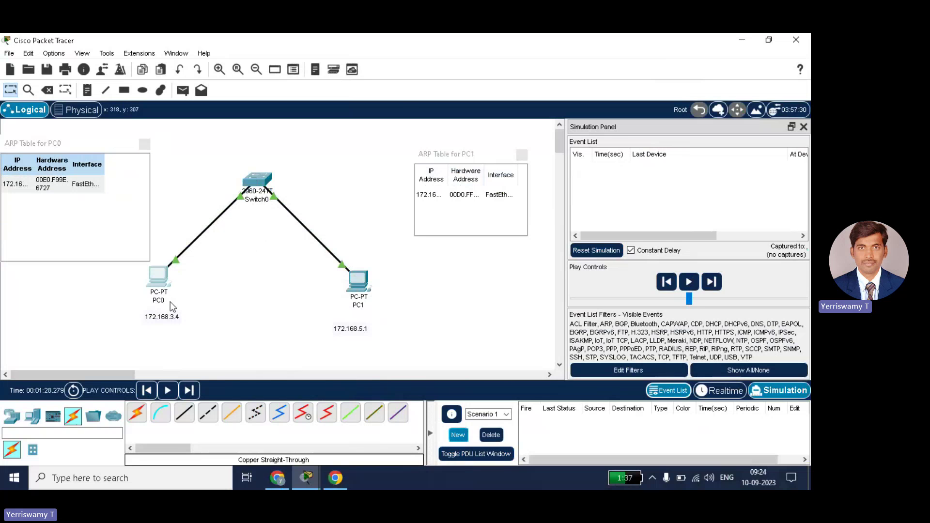
click(159, 281)
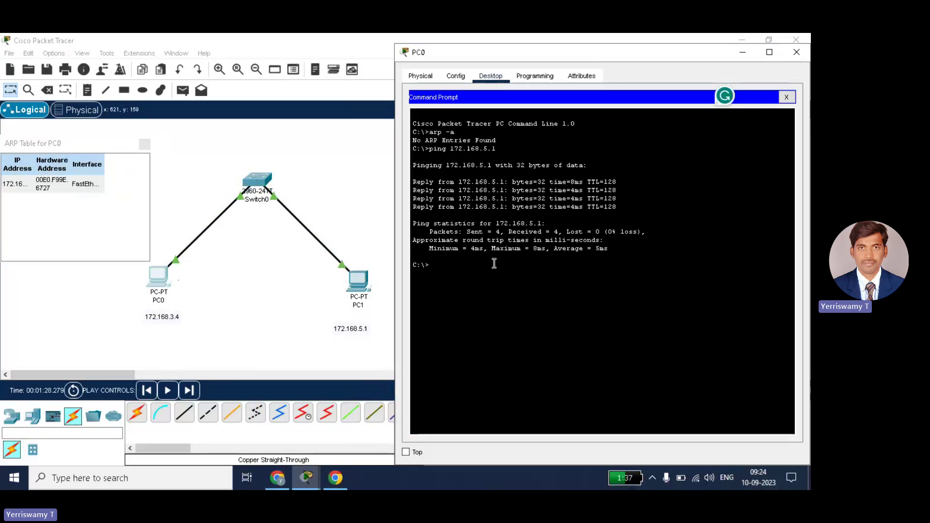
text(arp)
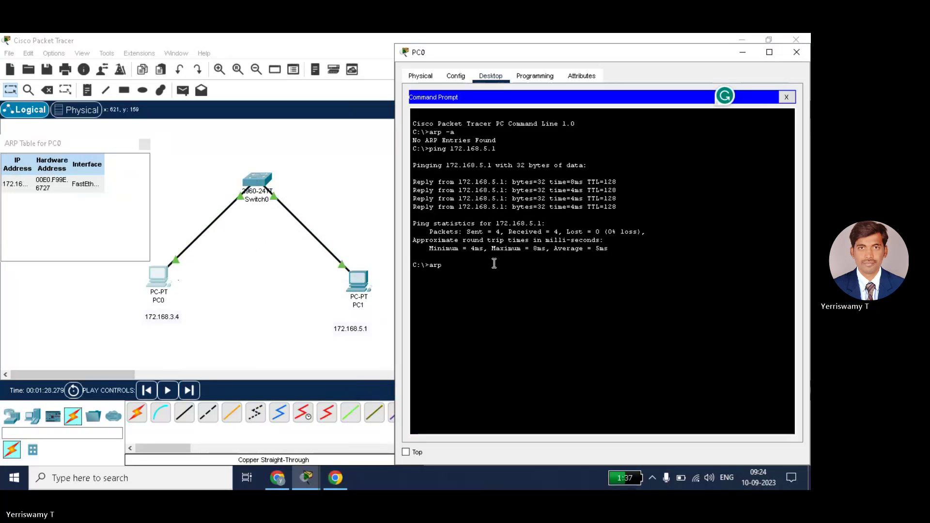
text( -a)
key(Return)
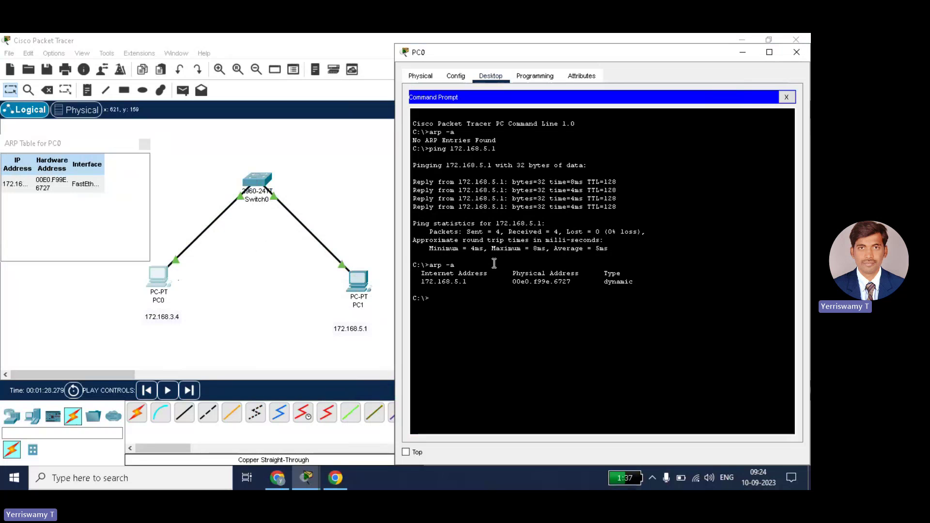
drag(420, 282, 471, 283)
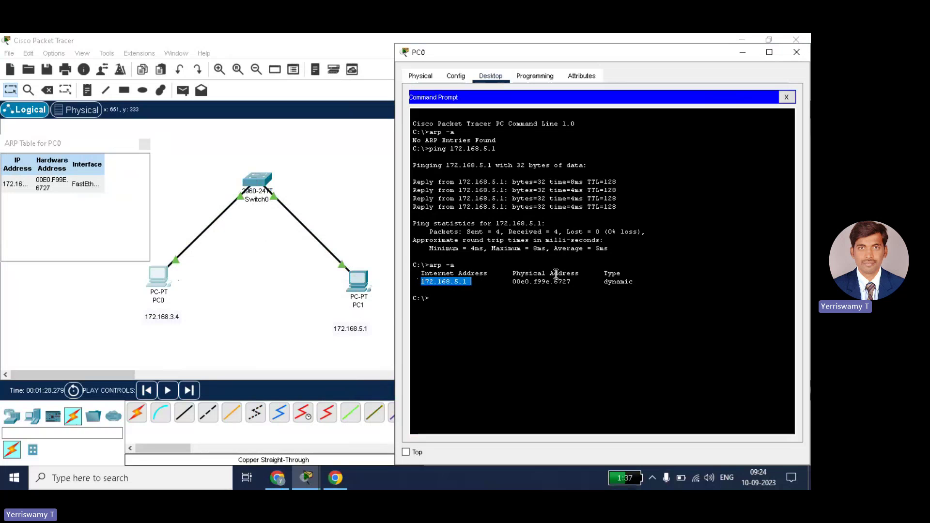
drag(572, 282, 512, 286)
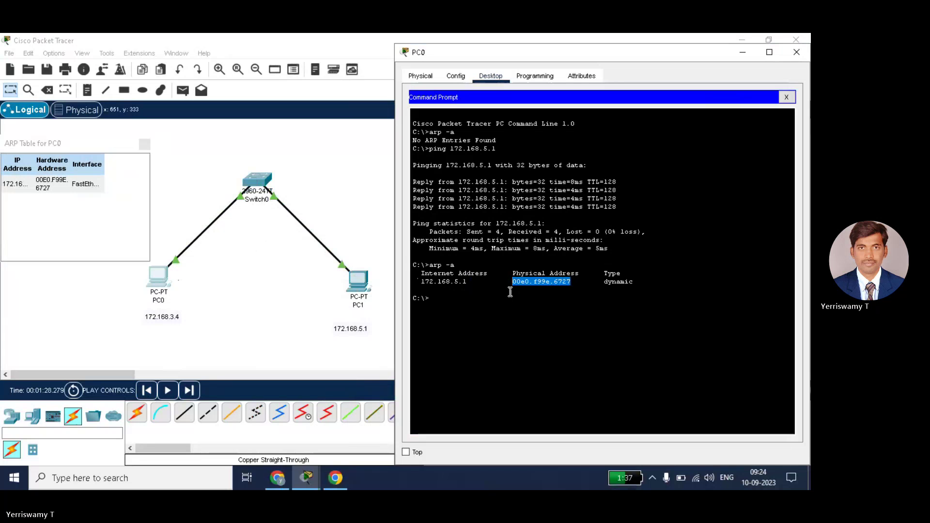
Close PC0's command prompt and nudge PC0's ARP table slightly right beside the topology
click(787, 99)
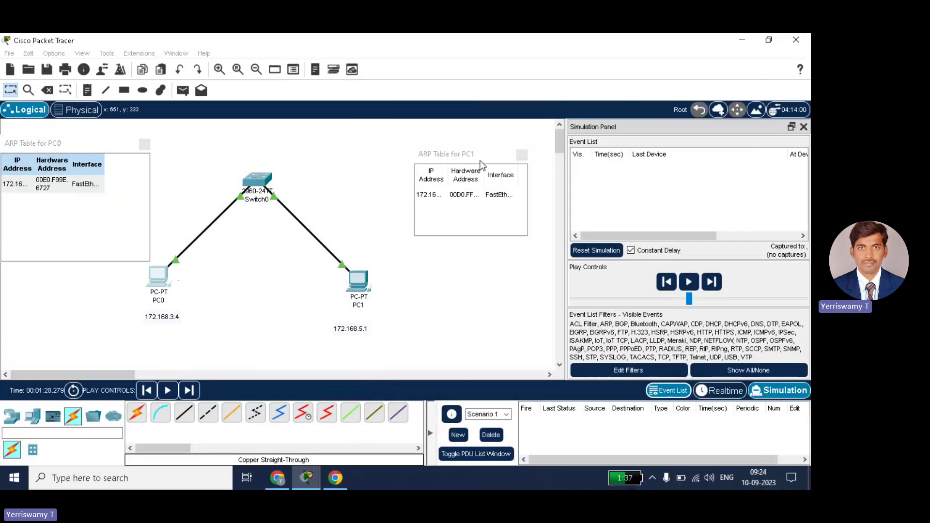
click(352, 232)
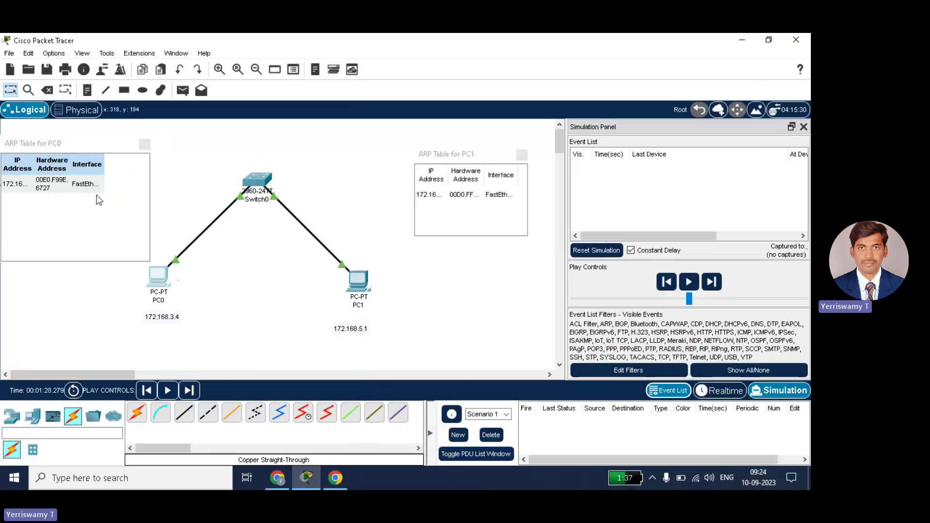
drag(71, 143, 116, 145)
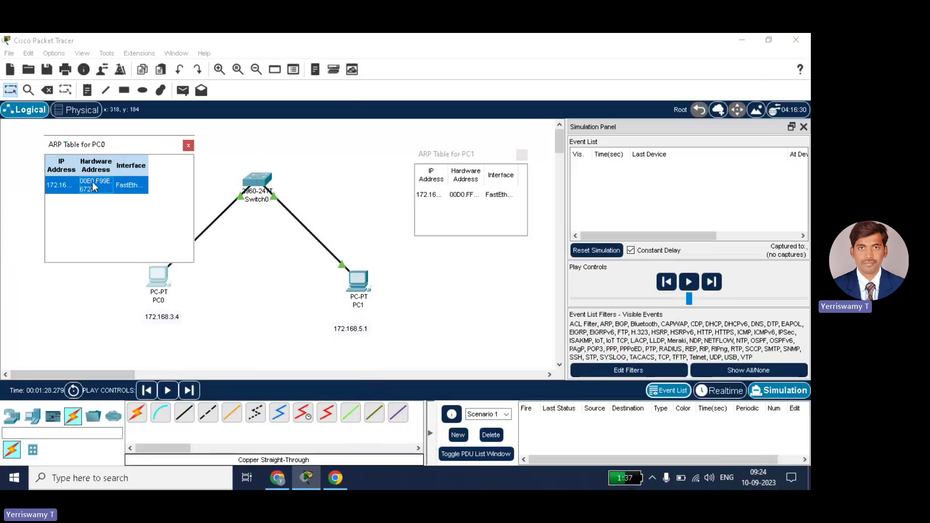